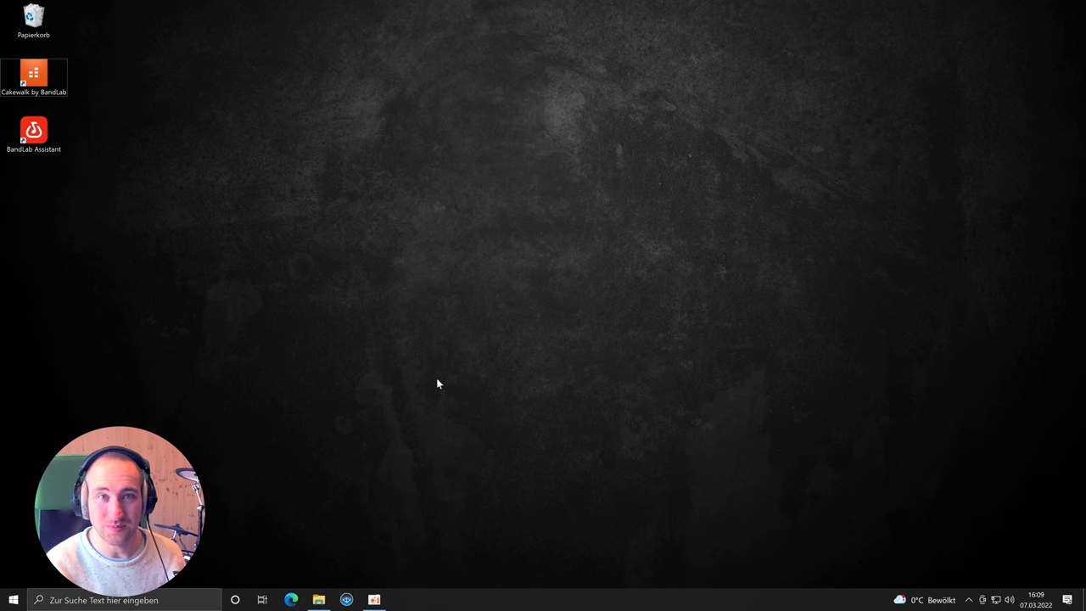
Launch Cakewalk by BandLab and create a new project from the Empty Project template
double_click(42, 73)
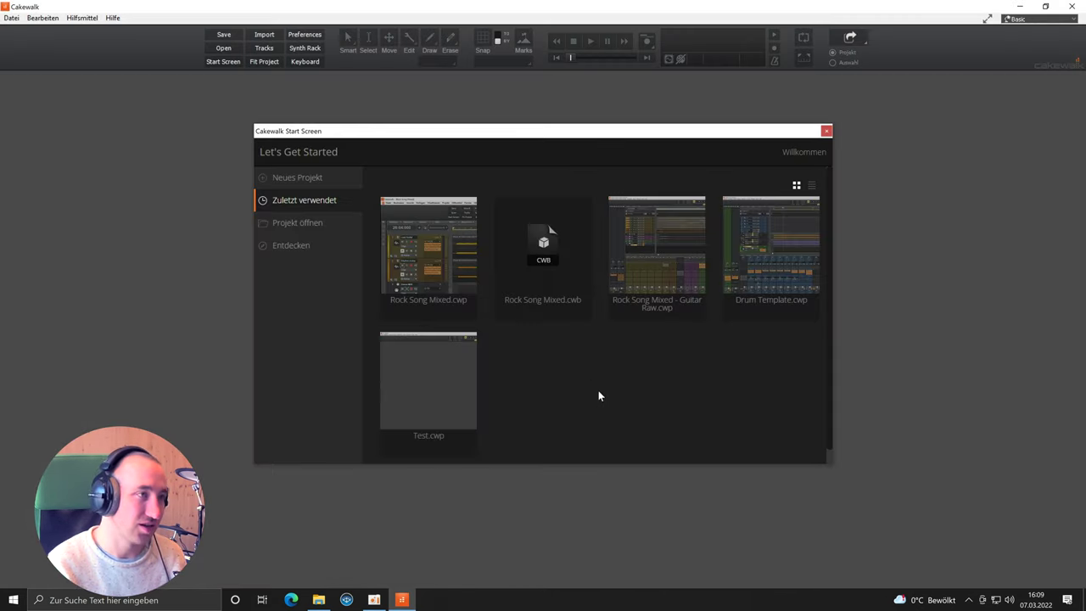
left_click(304, 180)
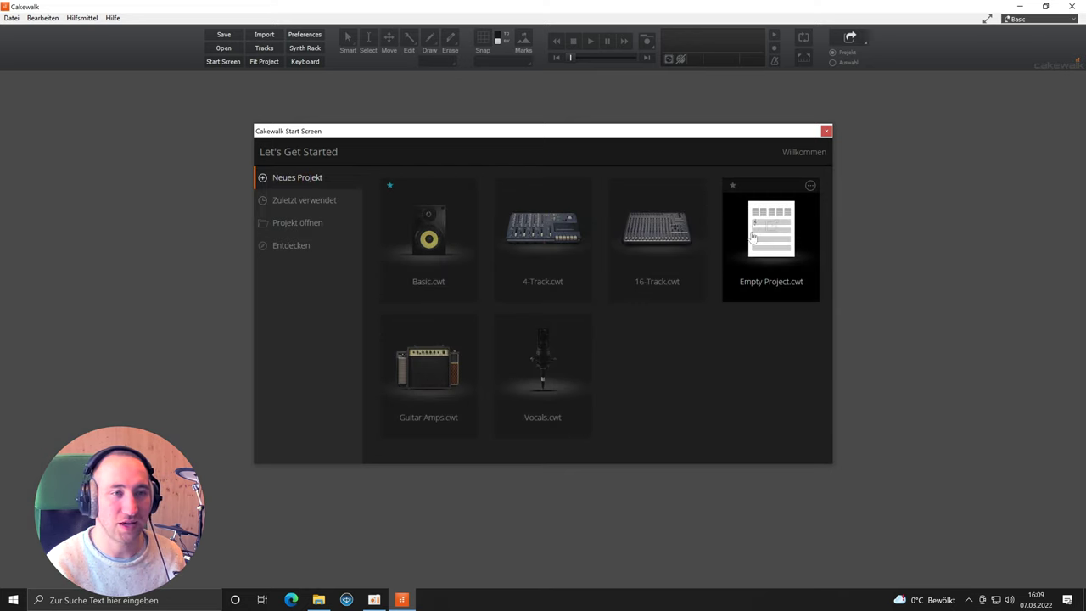
left_click(779, 247)
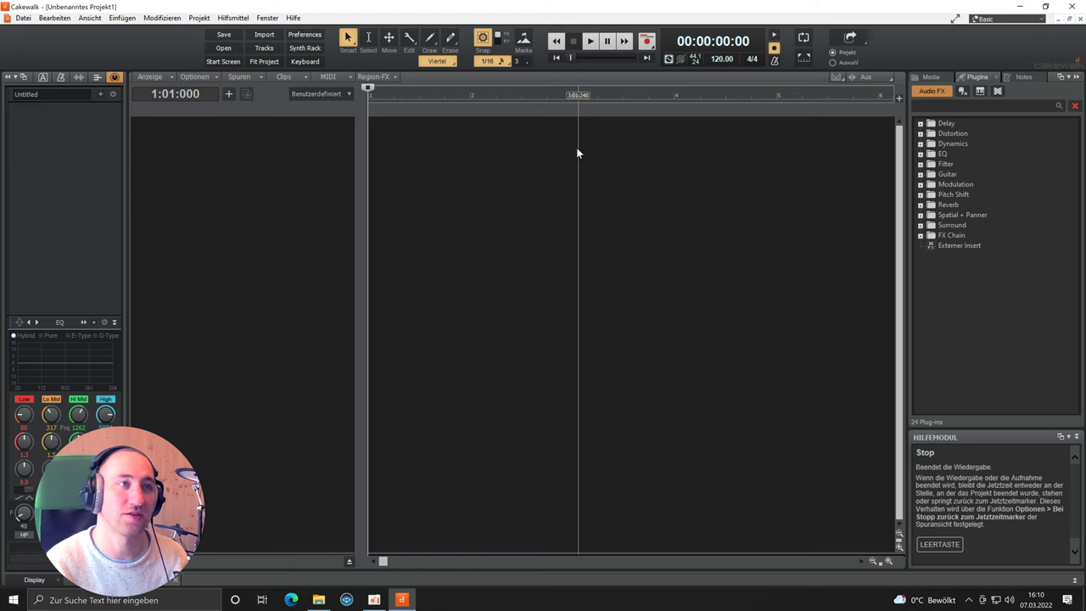
Start playback of the empty project briefly and stop it
left_click(592, 44)
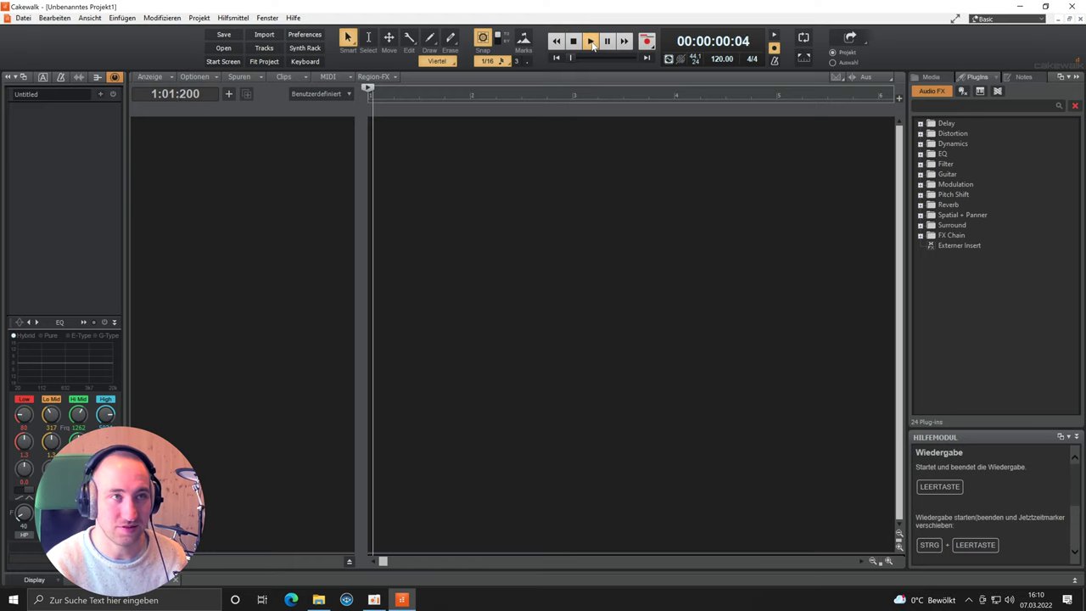
left_click(576, 44)
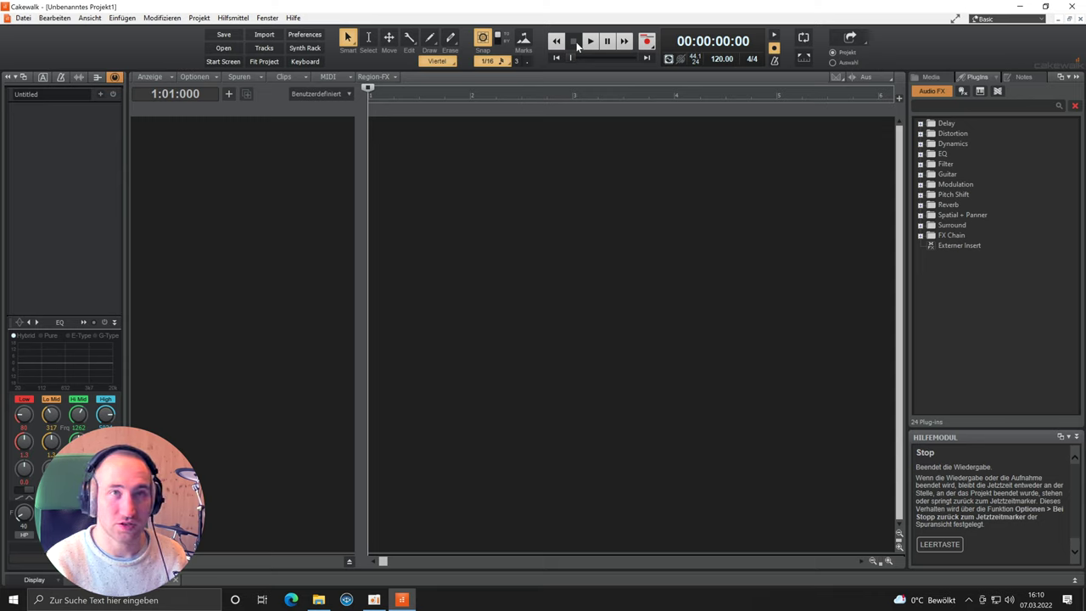
Try the Advanced workspace and return to the Basic workspace
left_click(1004, 20)
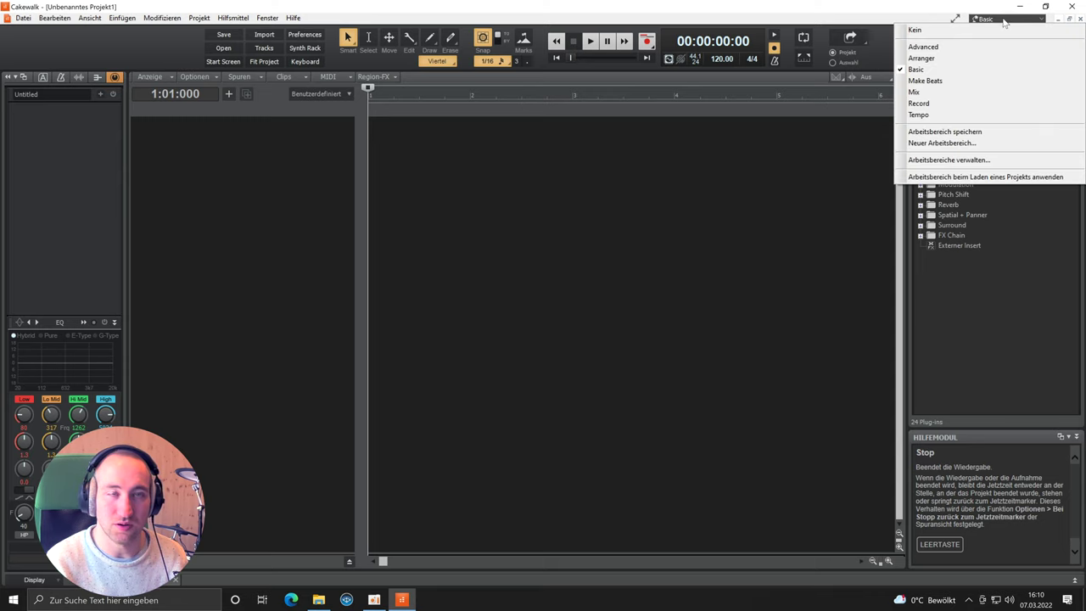
left_click(925, 47)
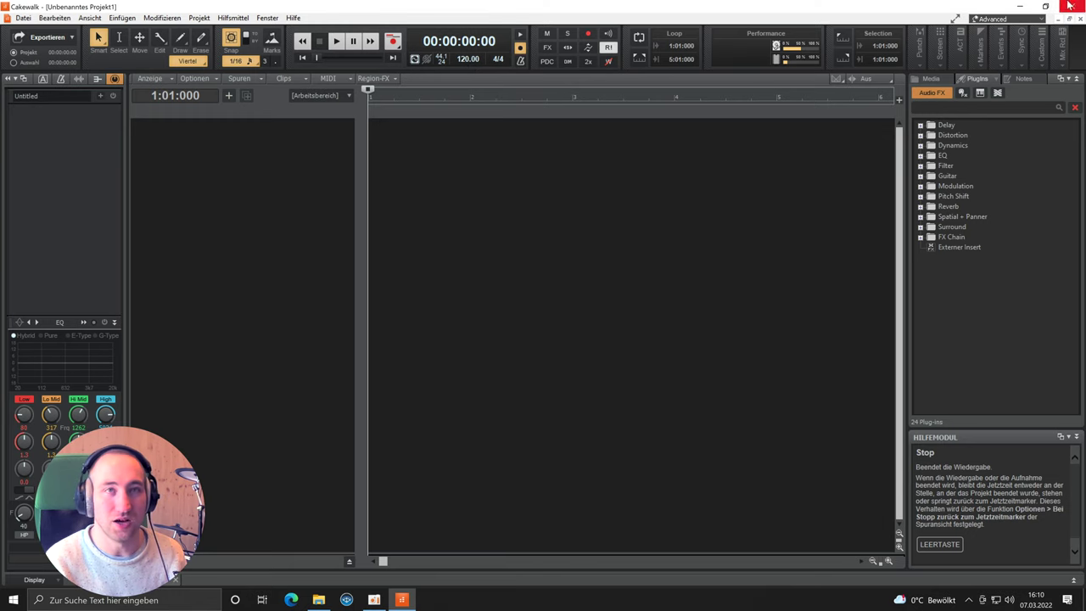
left_click(1019, 19)
left_click(949, 71)
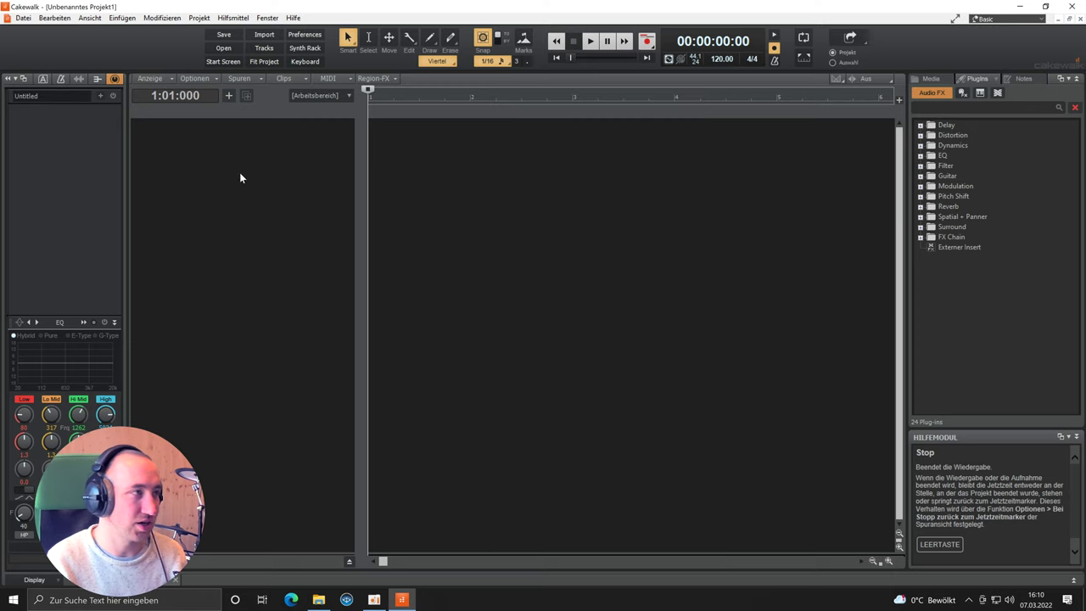
Minimise the Inspector beside the track view
left_click(7, 79)
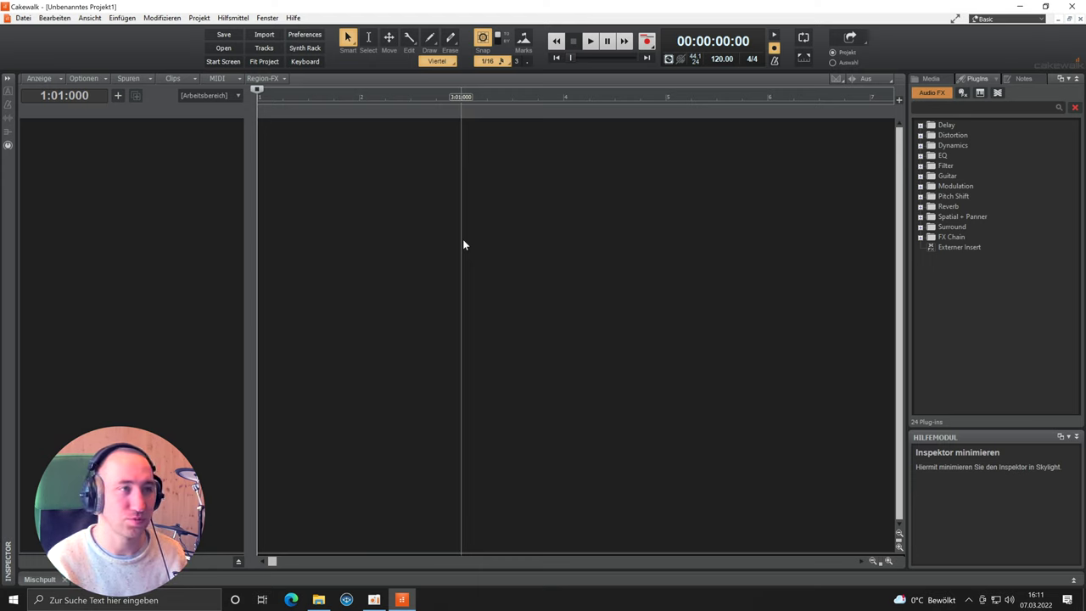
Start saving the project into the Rock folder on the desktop under the file name Rock
left_click(24, 18)
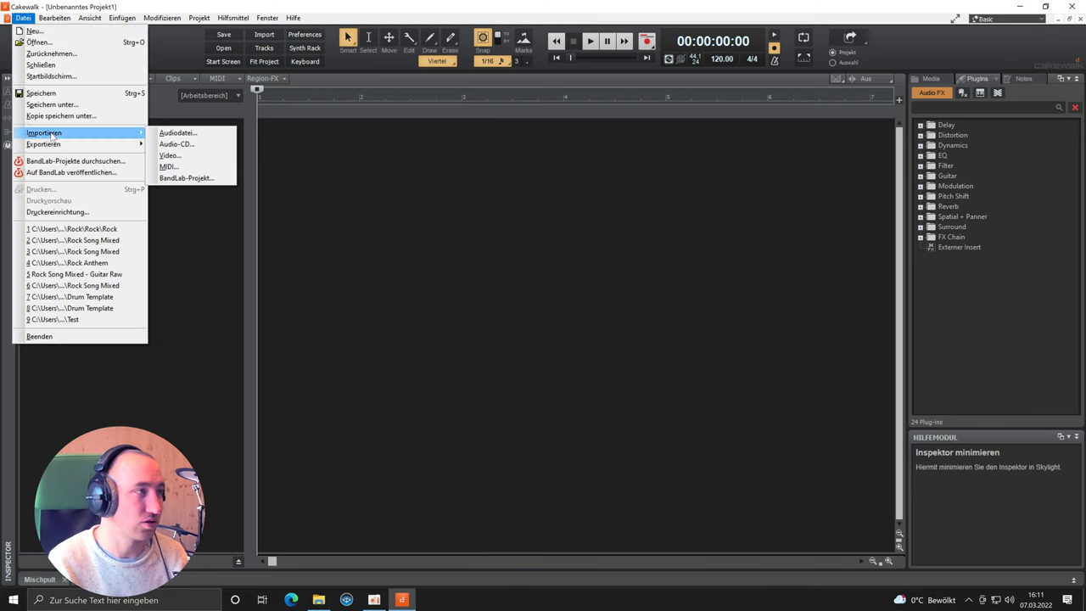
left_click(67, 93)
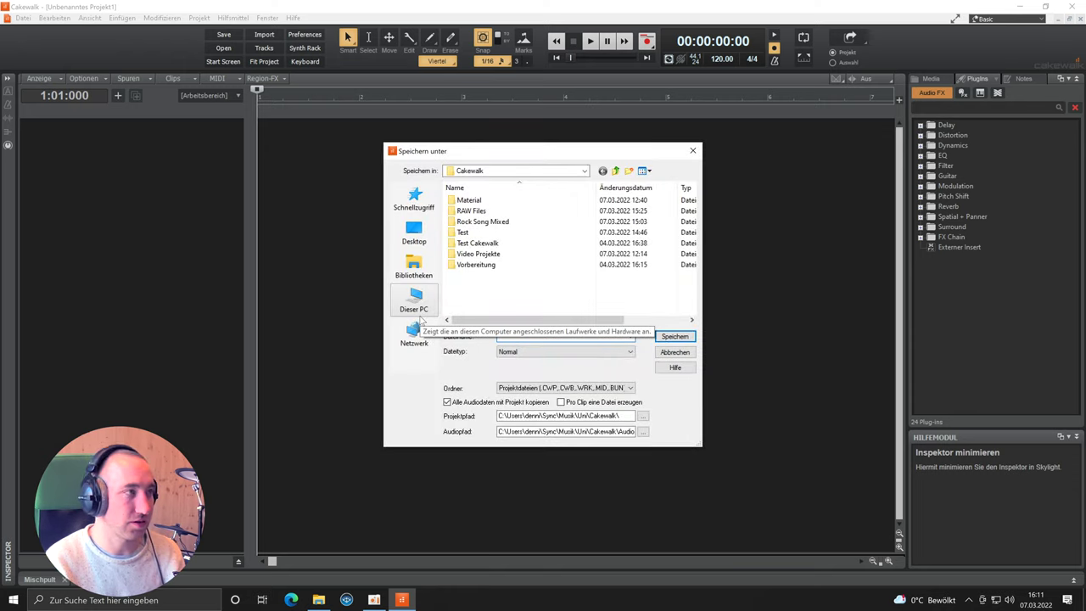
left_click(415, 232)
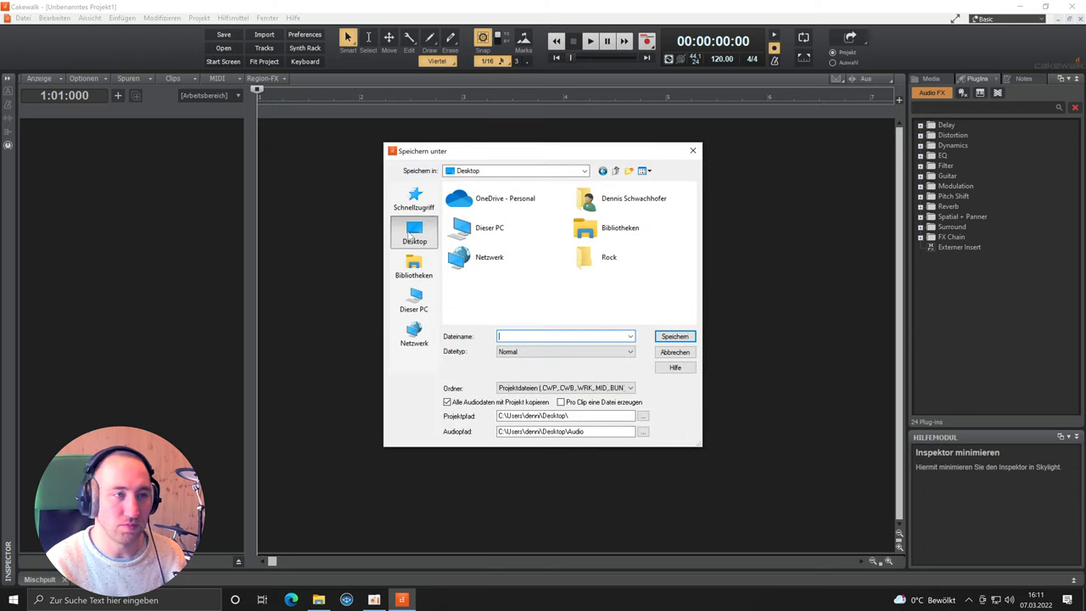
double_click(585, 259)
left_click(536, 336)
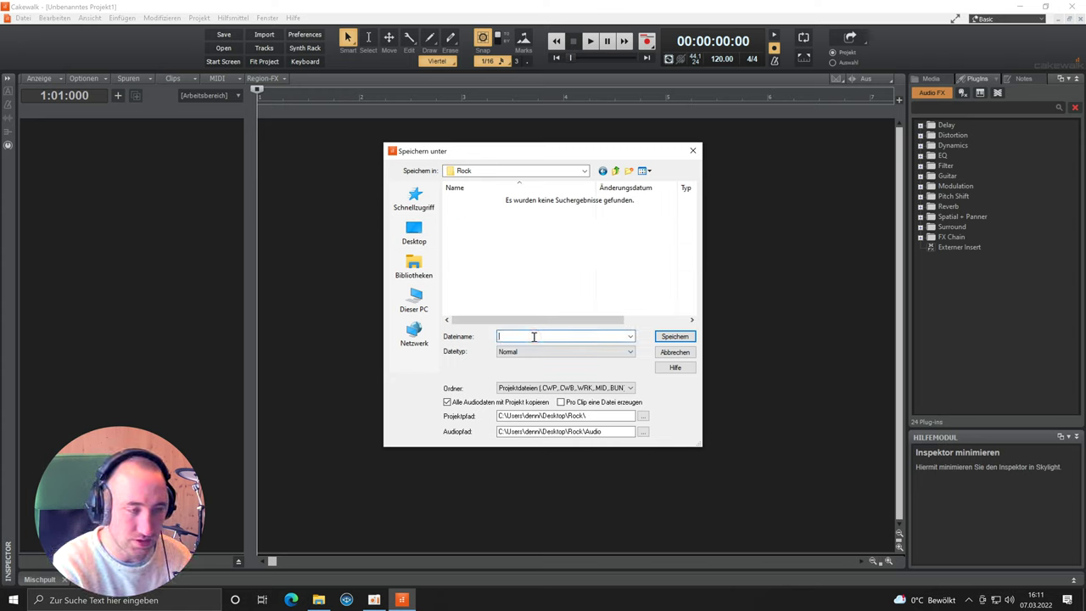
type("Rock")
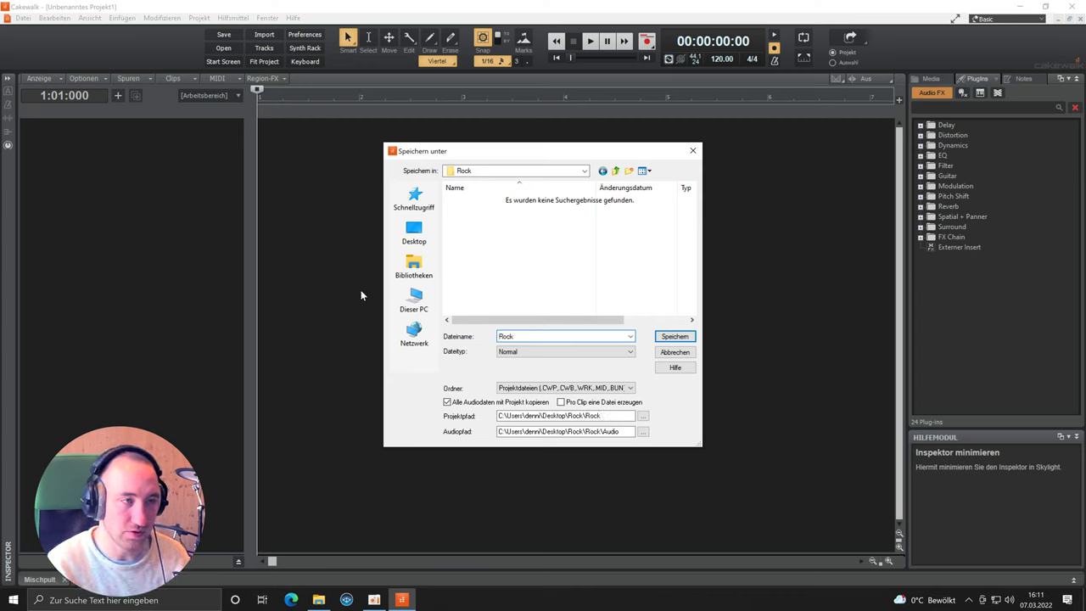
Save the project as file type Normal with all audio data copied along with it
left_click(531, 355)
left_click(475, 373)
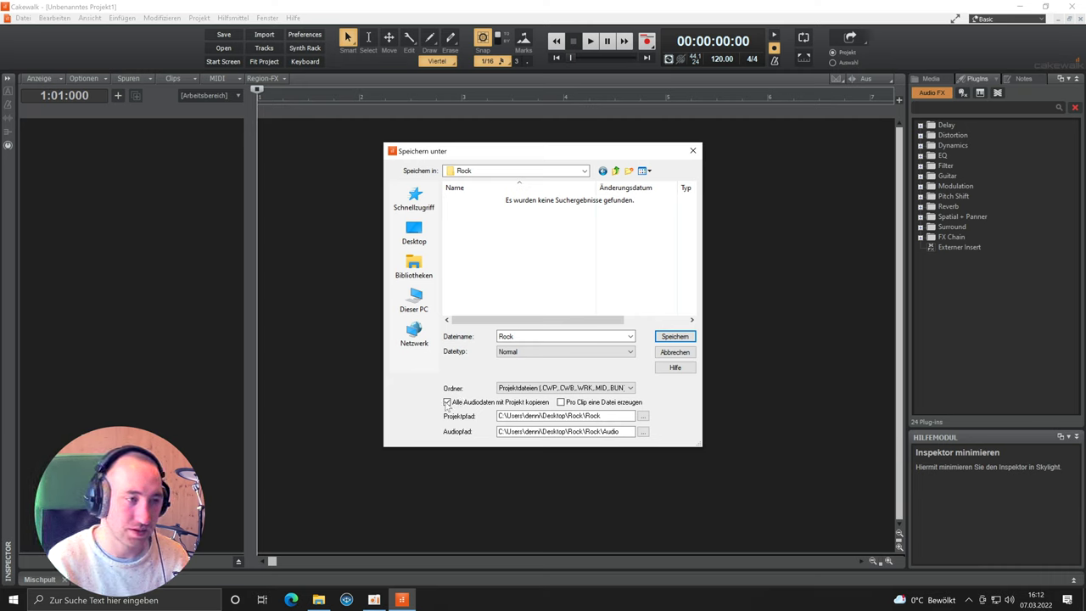
left_click(448, 402)
left_click(447, 402)
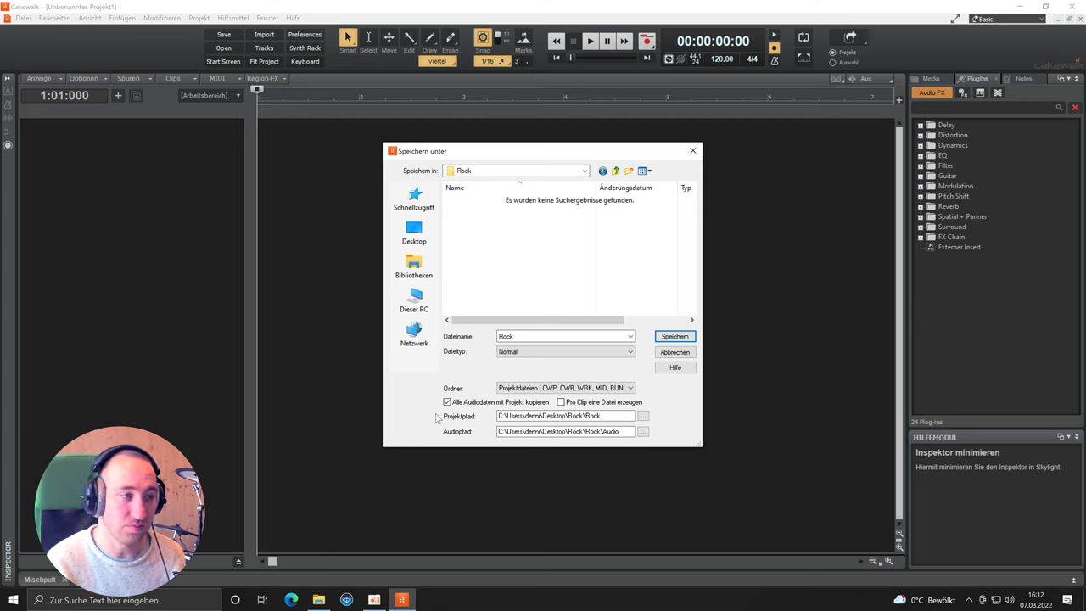
left_click(446, 403)
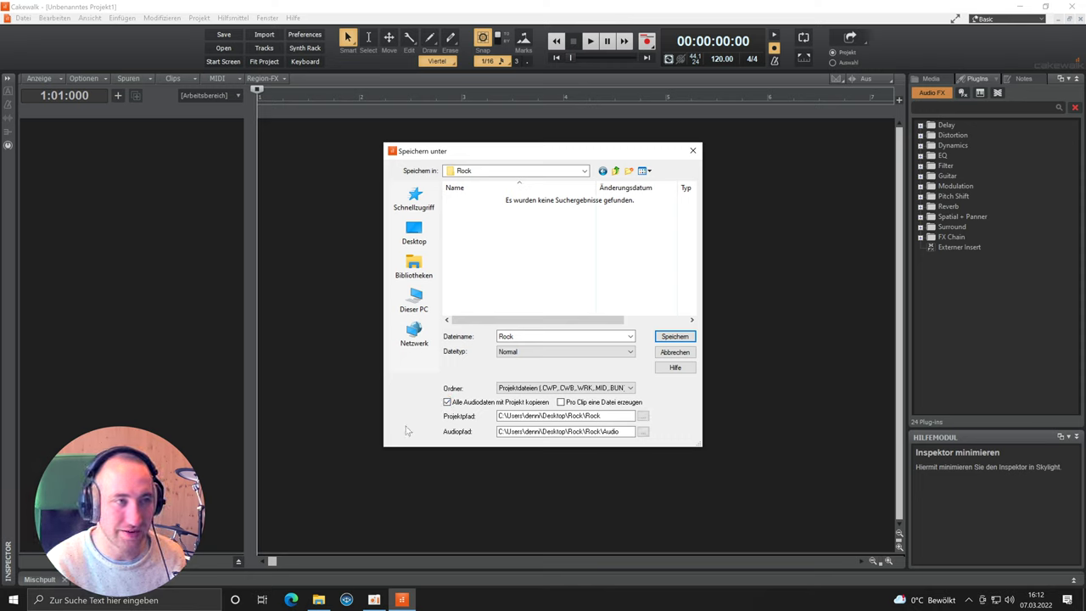
left_click(679, 339)
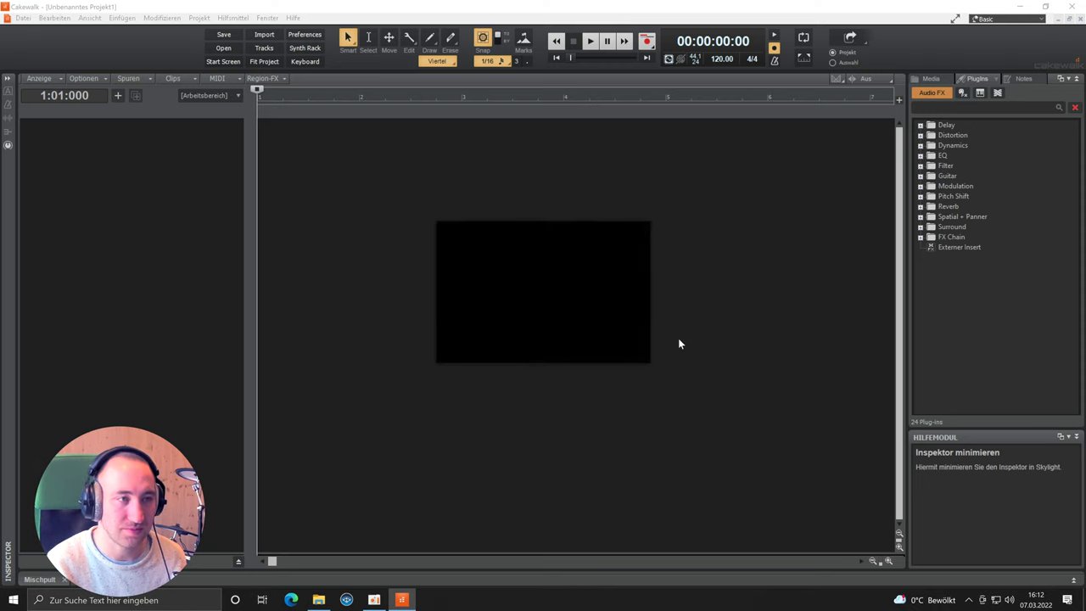
left_click(635, 252)
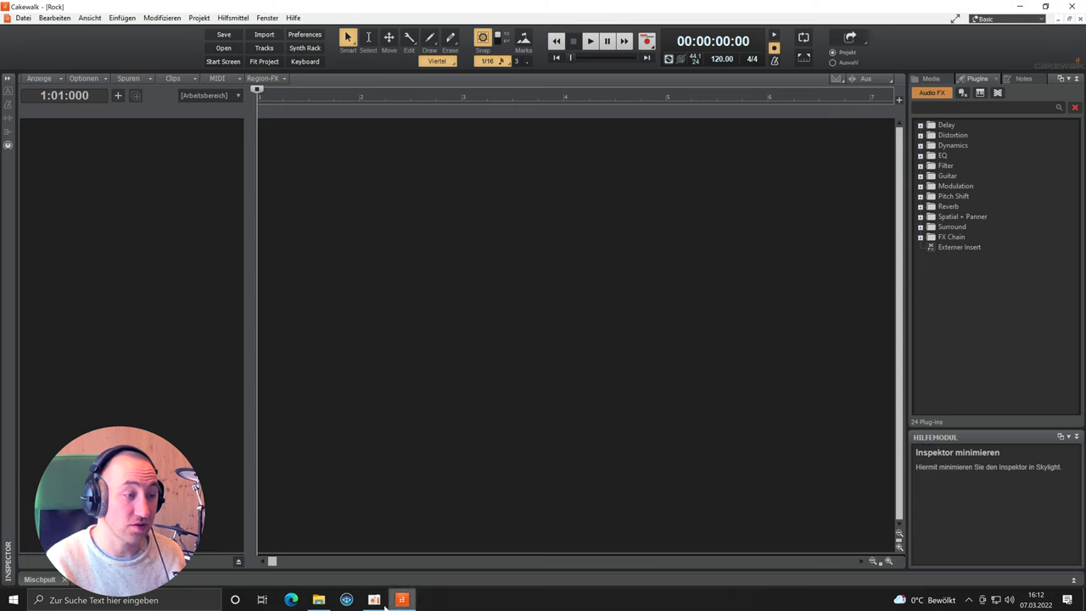
Import Rock Anthem - Lead Git 105 and Rock Anthem - Rhythm Git 105 from File Explorer's Downloads folder onto separate new tracks at measure 3
left_click(319, 600)
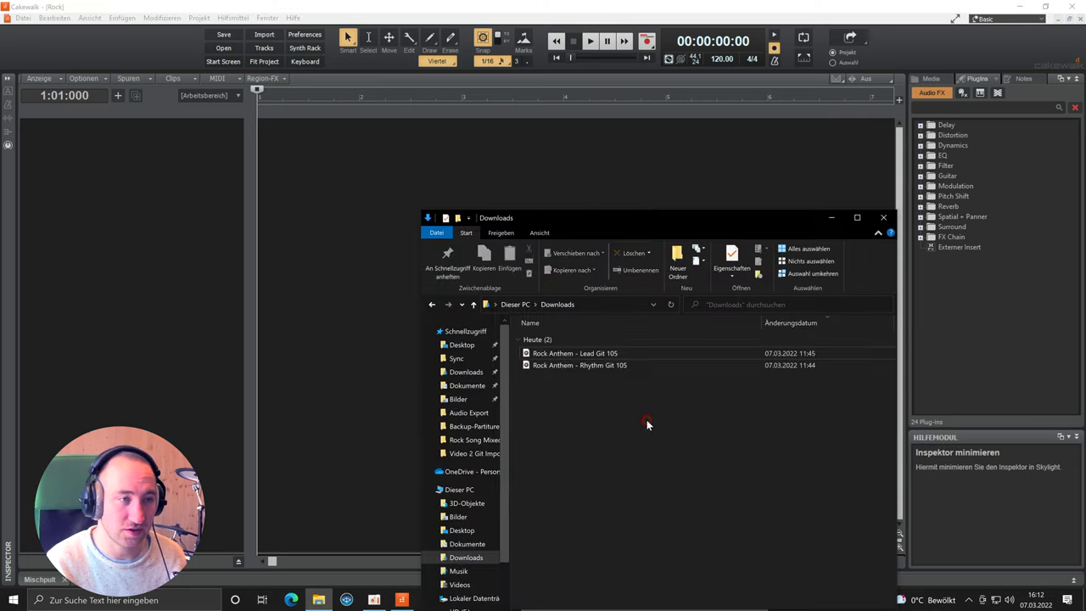
left_click_drag(637, 433, 302, 143)
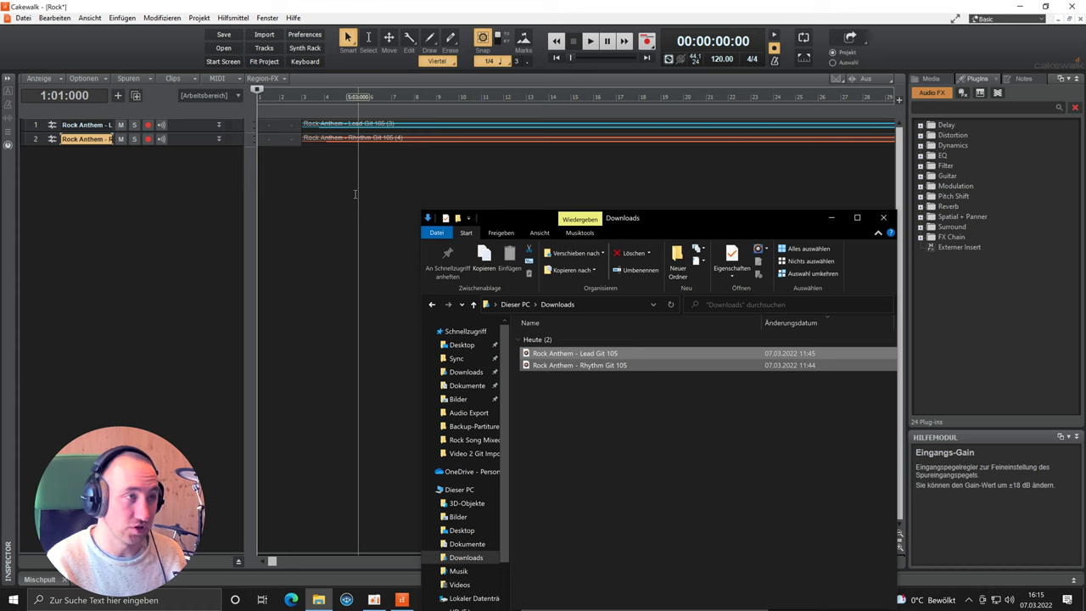
left_click(264, 61)
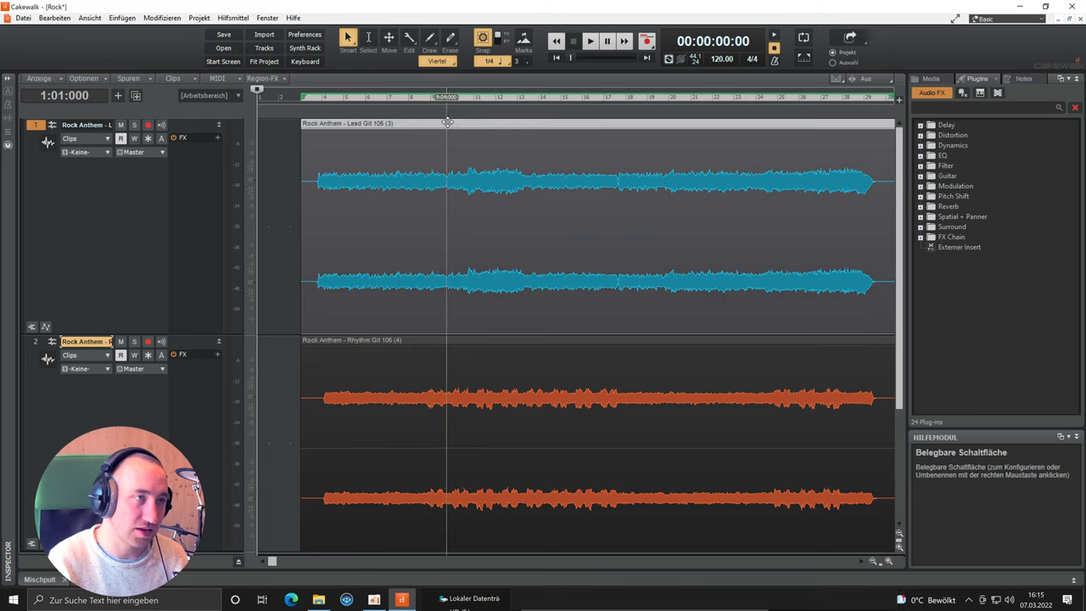
Move the lead and rhythm guitar clips to the start of the project at measure 1
left_click_drag(450, 124, 404, 125)
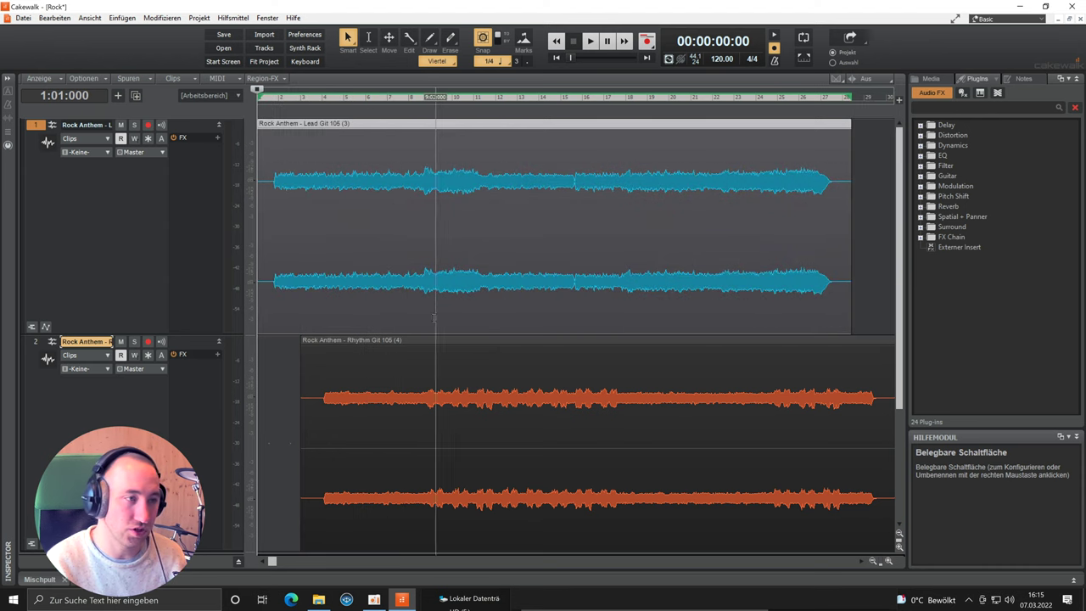
left_click_drag(468, 340, 421, 339)
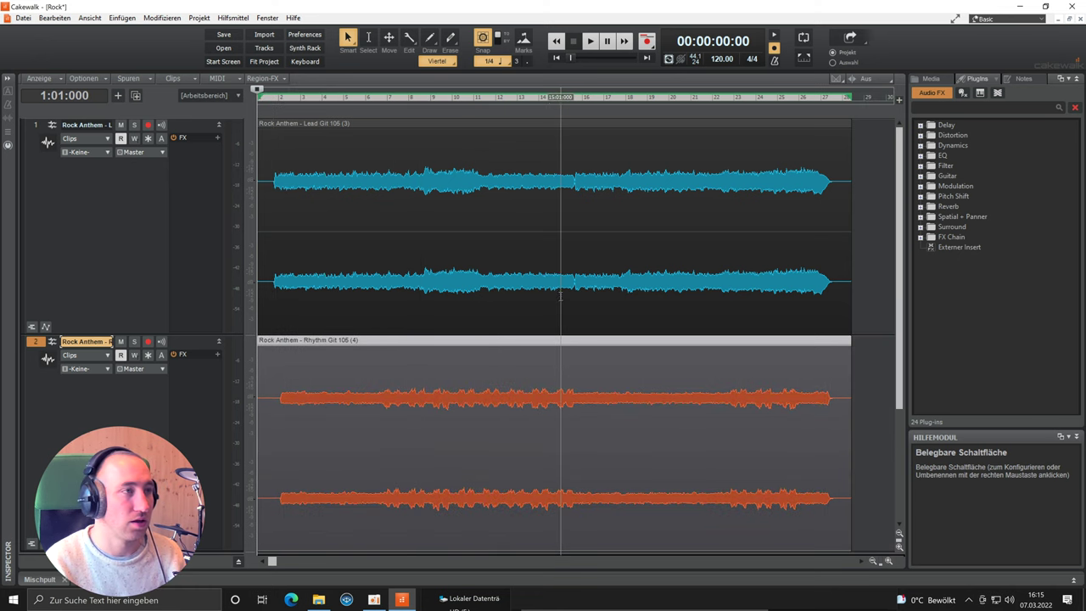
Rename track 1 as Lead Git and track 2 as Rhythm Git
double_click(74, 124)
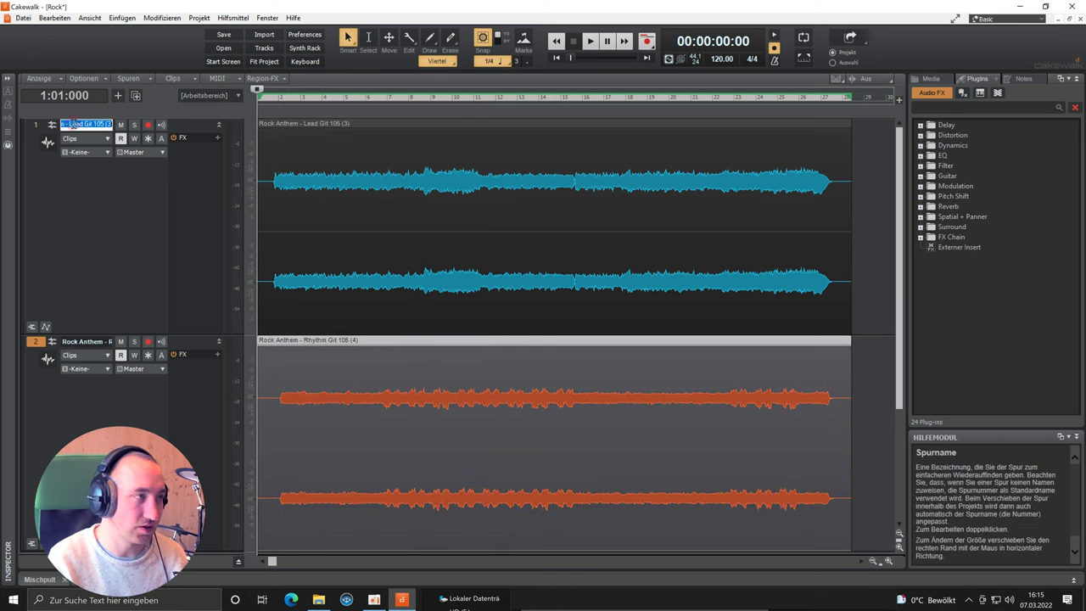
left_click(91, 188)
double_click(91, 124)
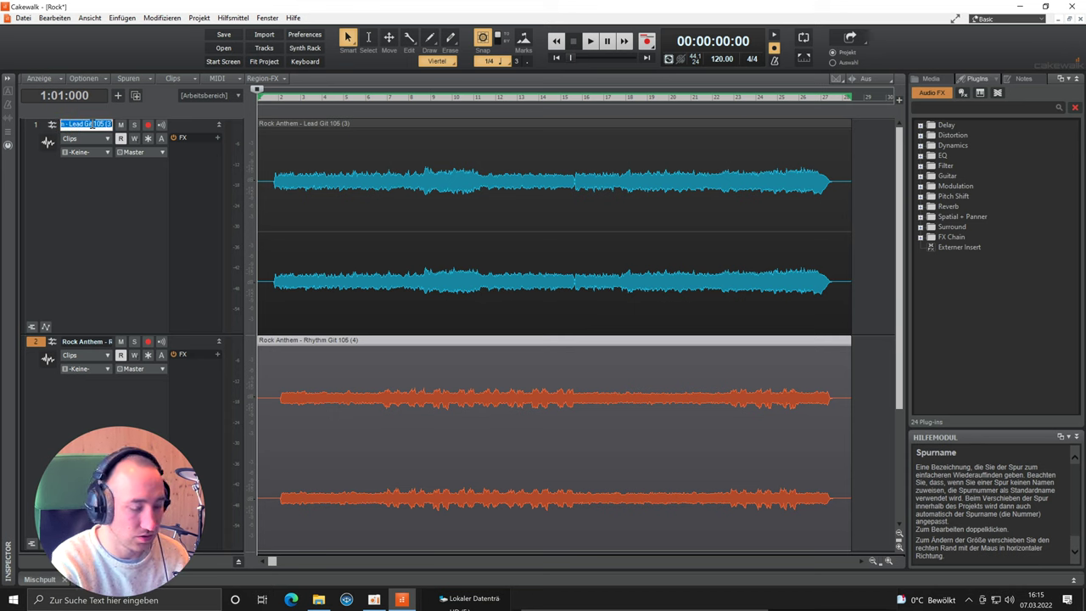
type("Lead Git")
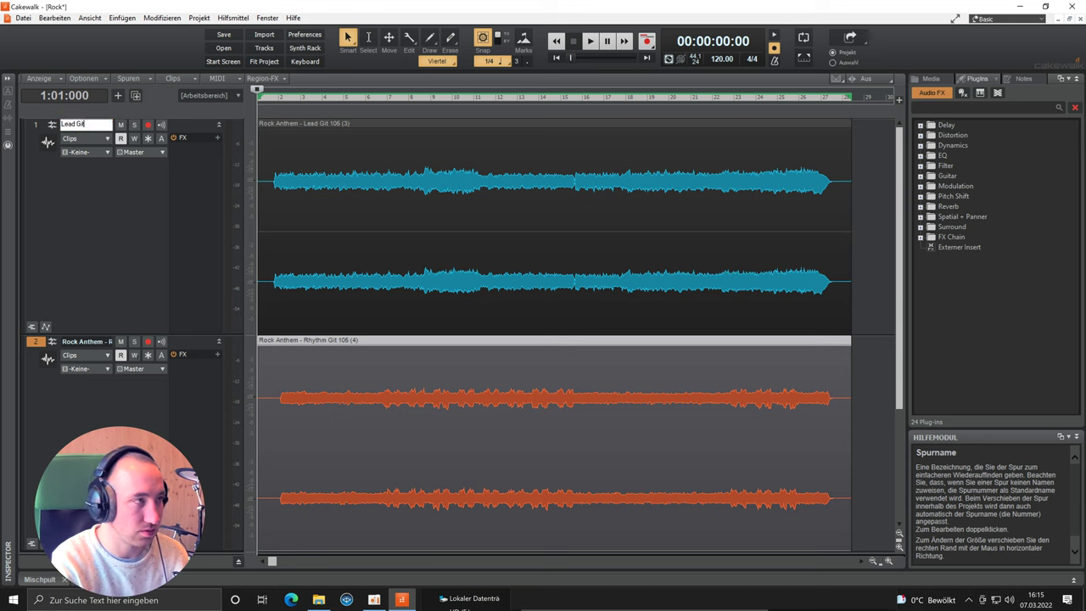
key("Return")
double_click(86, 342)
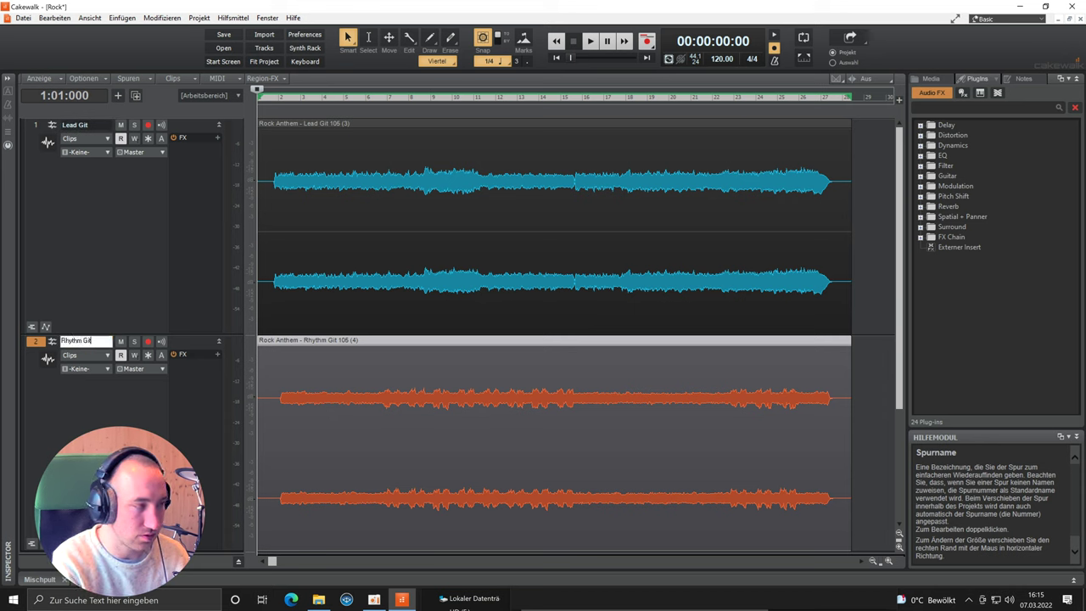
type("Rhythm Git")
key("Return")
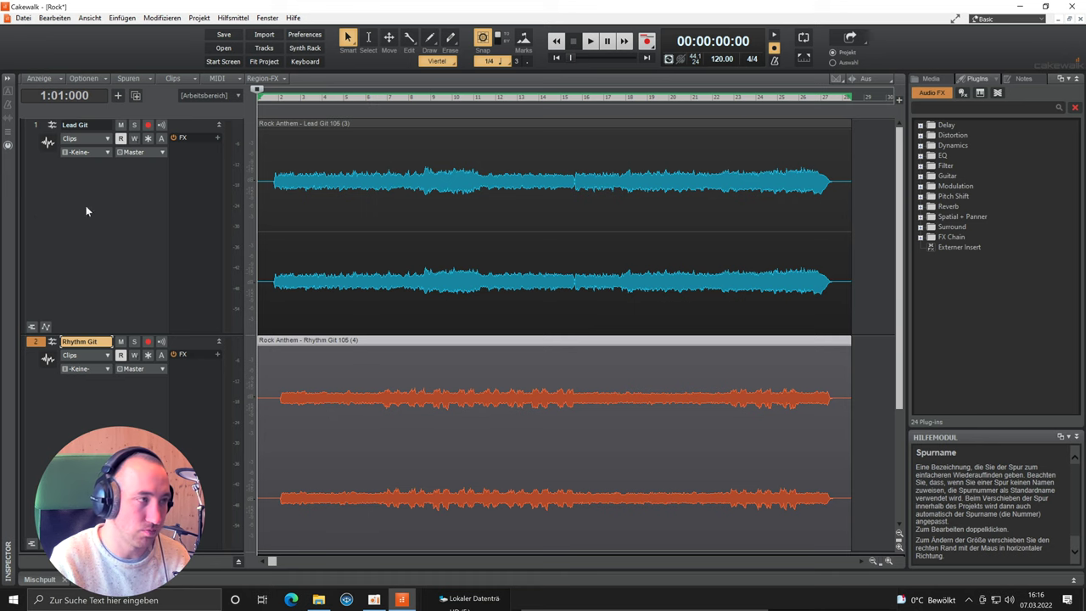
Colour the Lead Git track yellow and the Rhythm Git track orange
left_click(25, 200)
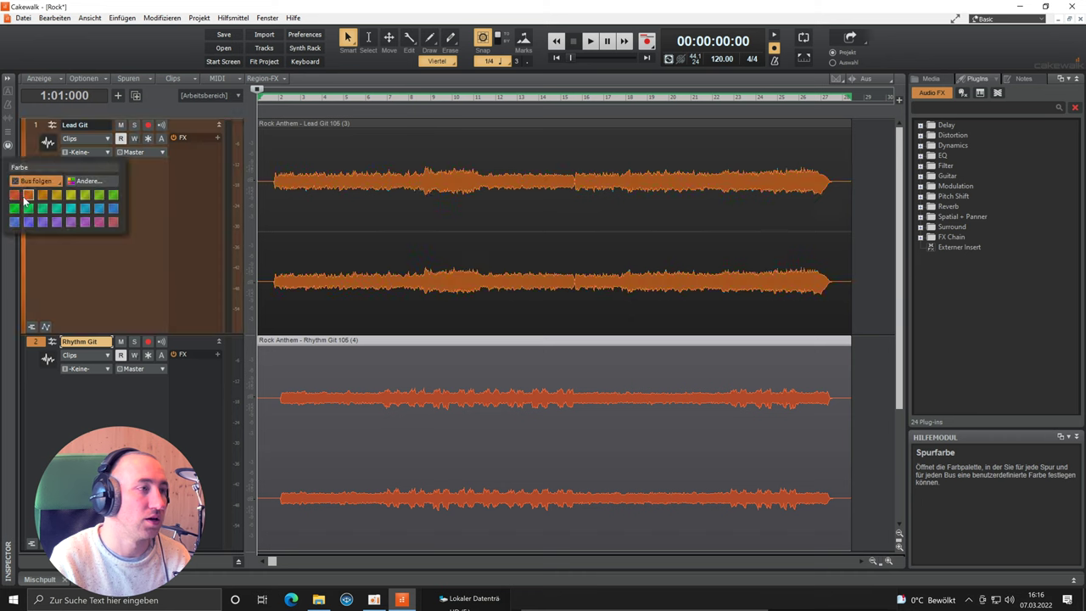
left_click(71, 195)
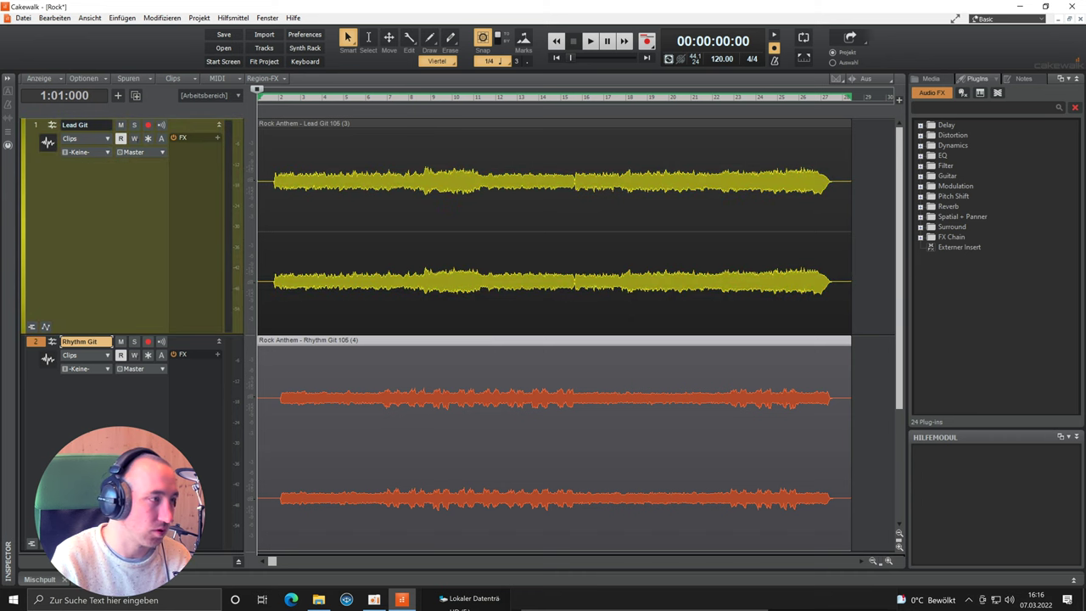
left_click(23, 386)
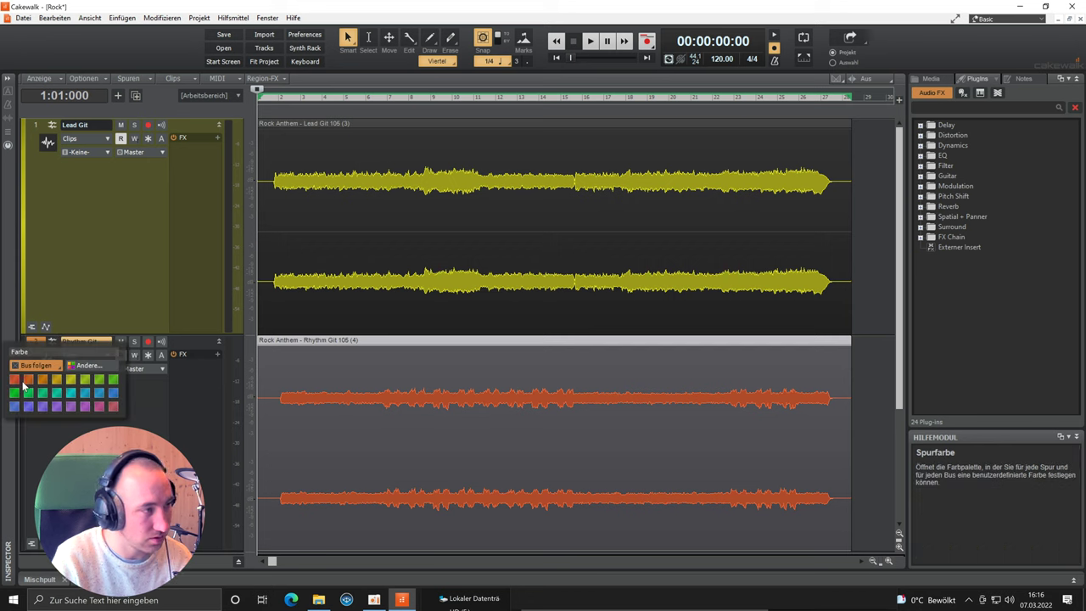
left_click(39, 383)
left_click(129, 301)
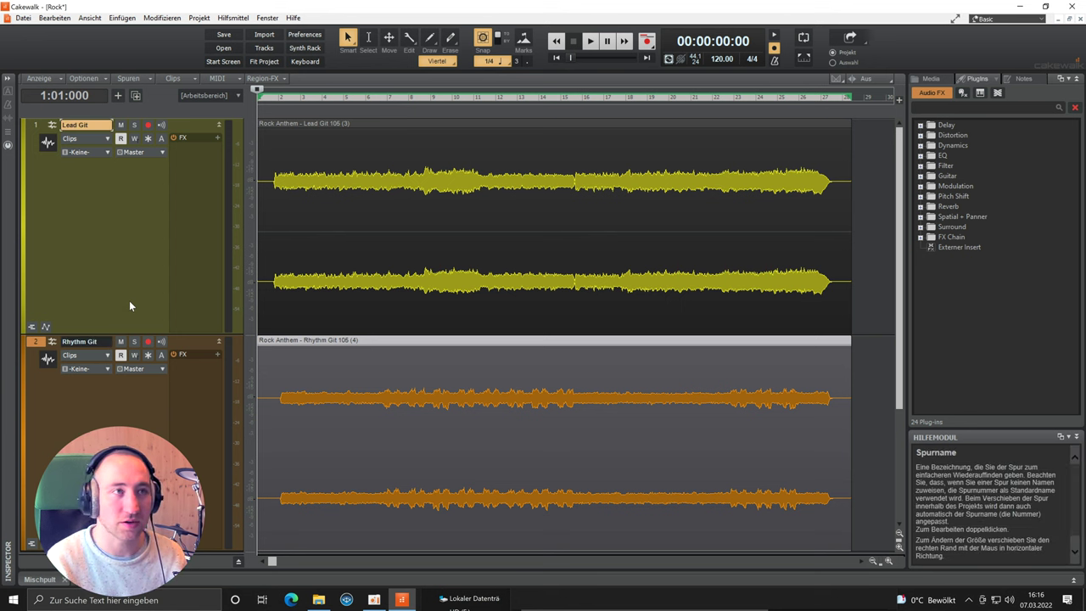
Play the project and solo the Lead Git and Rhythm Git tracks one at a time to hear each alone
left_click(596, 46)
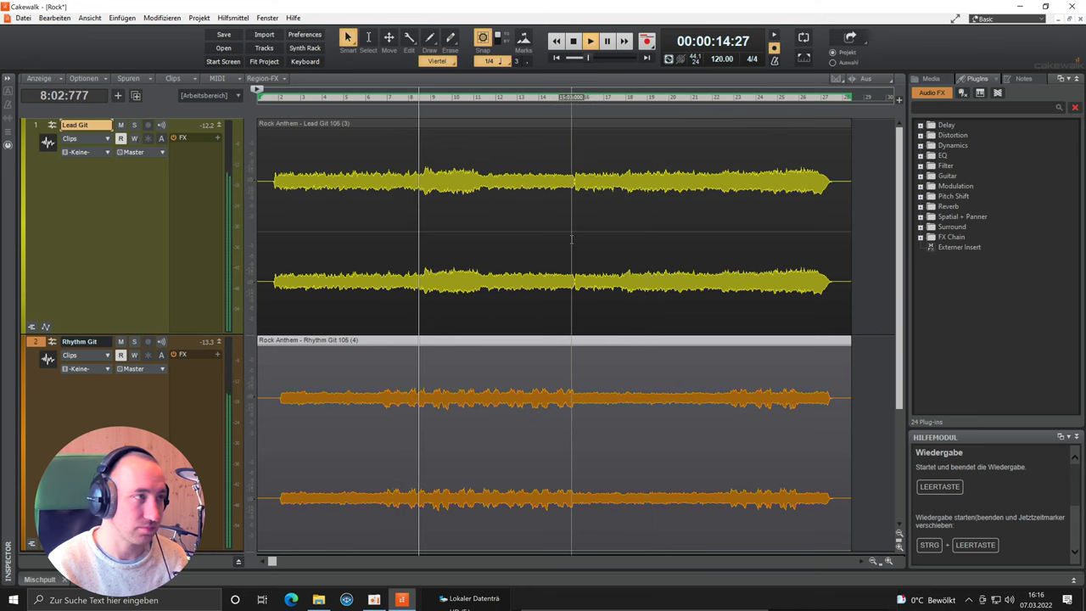
left_click(134, 125)
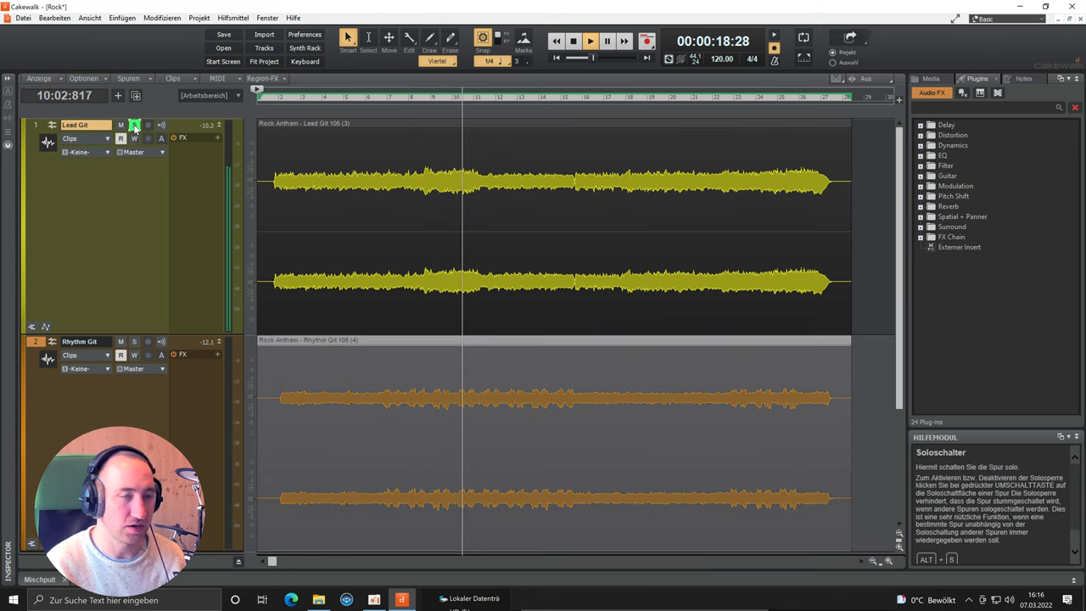
left_click(134, 125)
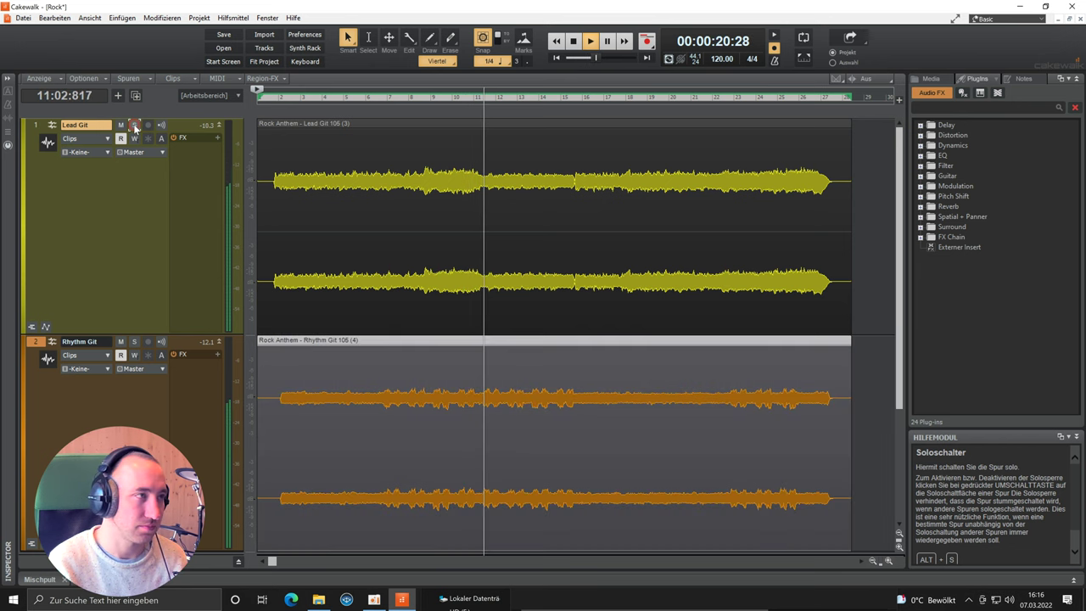
left_click(133, 341)
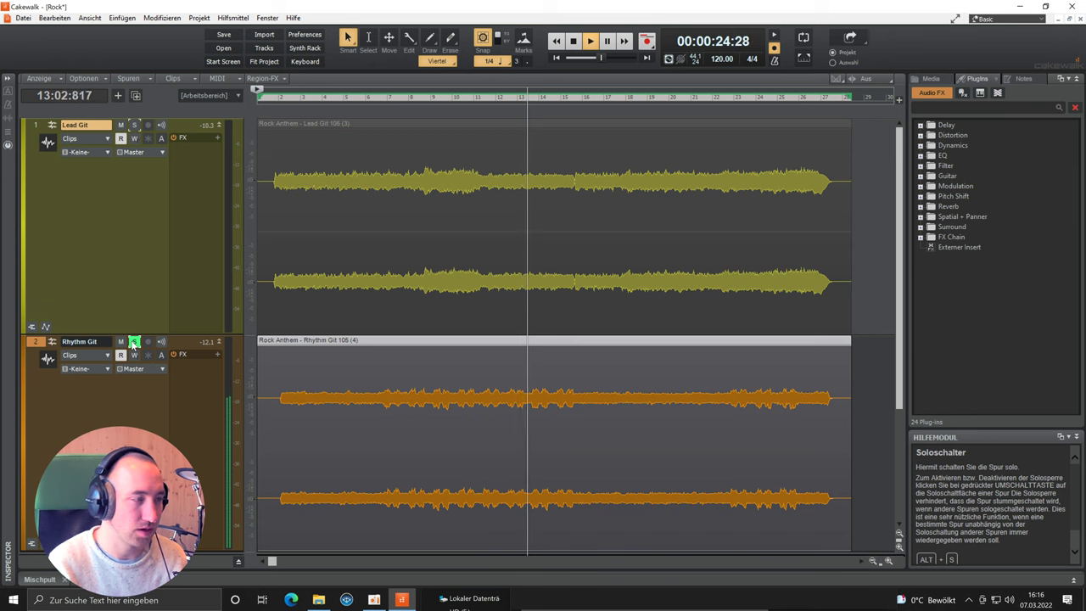
left_click(133, 341)
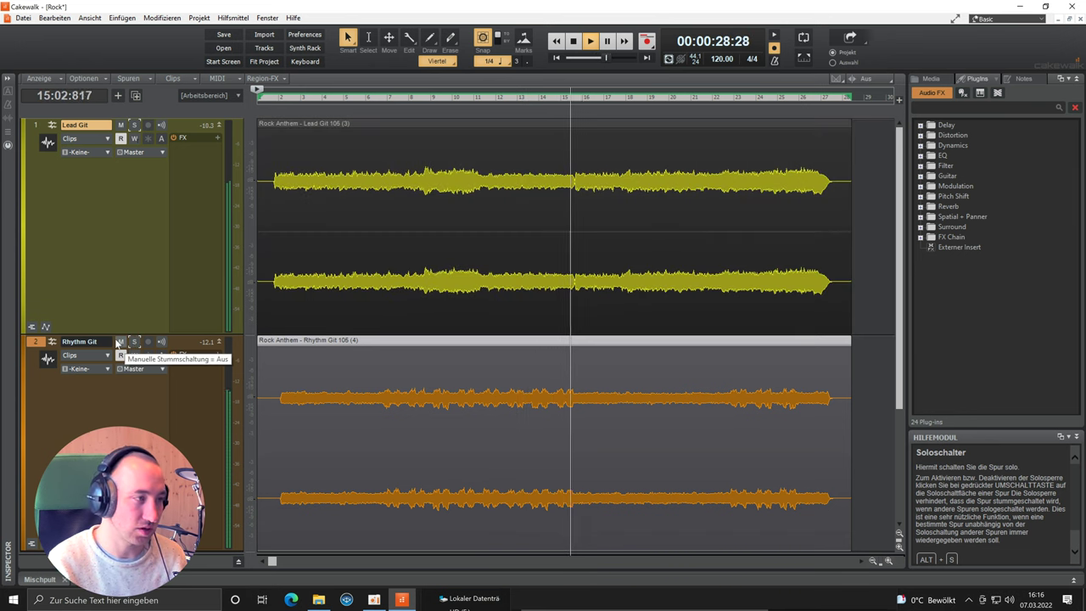
Mute and unmute the Rhythm Git and Lead Git tracks during playback, and stop the playback
left_click(121, 341)
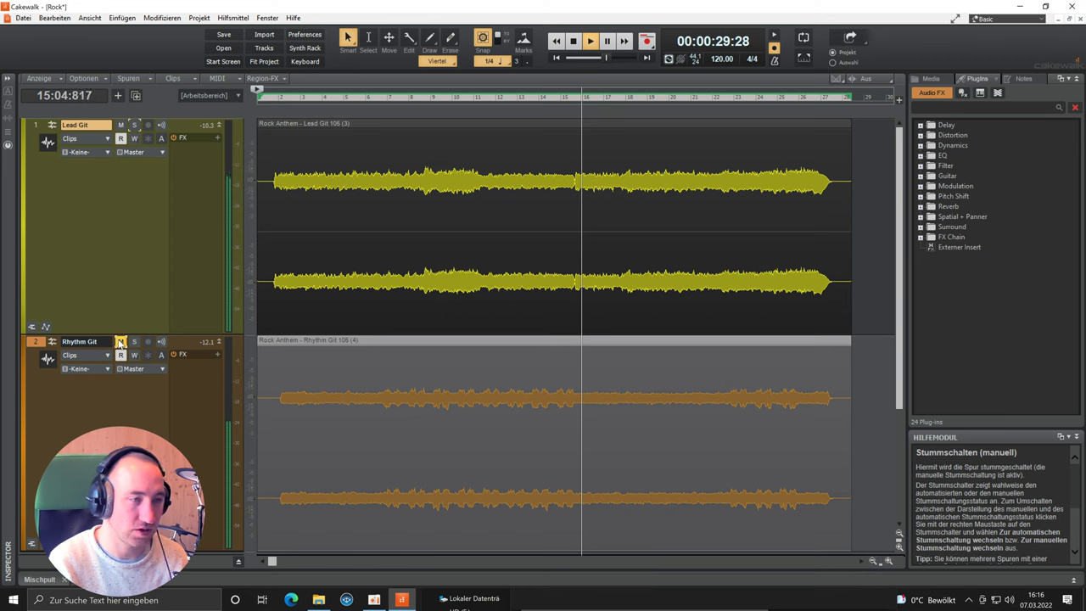
left_click(120, 125)
left_click(120, 125)
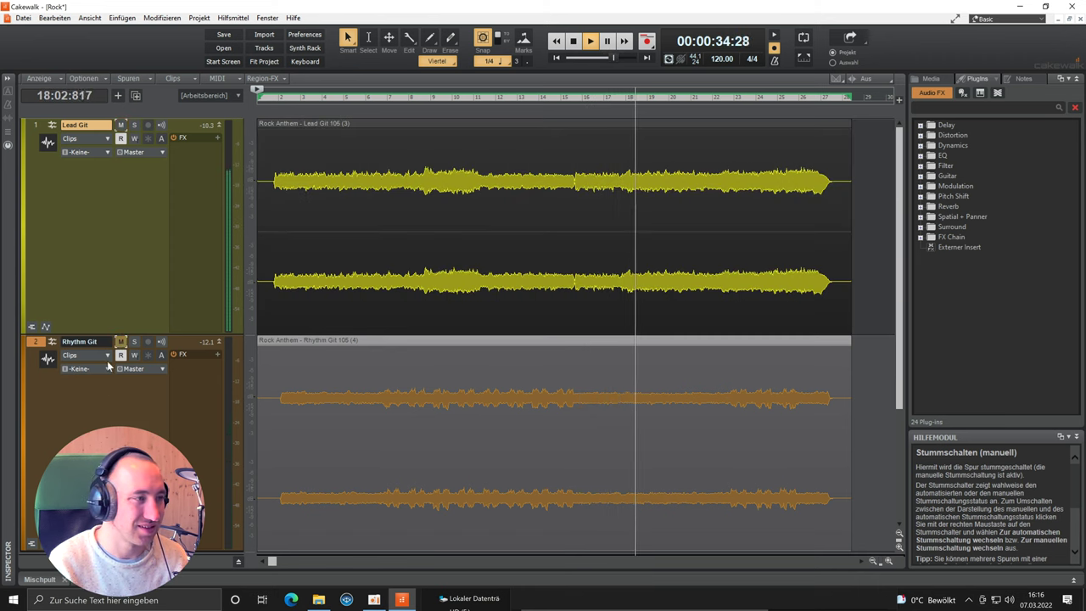
left_click(120, 341)
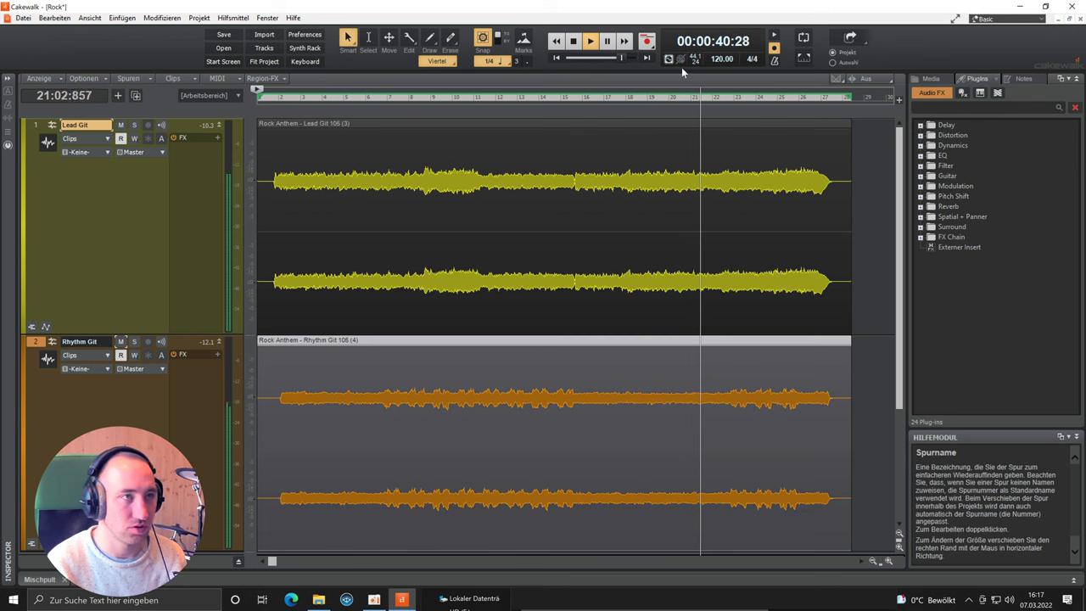
left_click(573, 43)
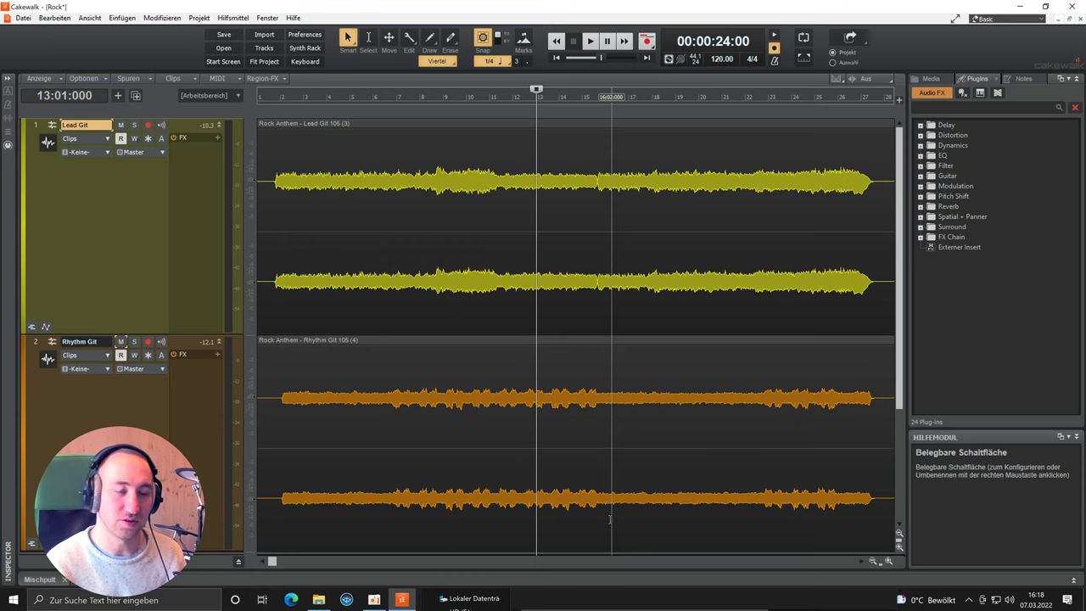
Add one instrument track that uses Standard (TTS-1) as its instrument and Omni as its input
left_click(899, 534)
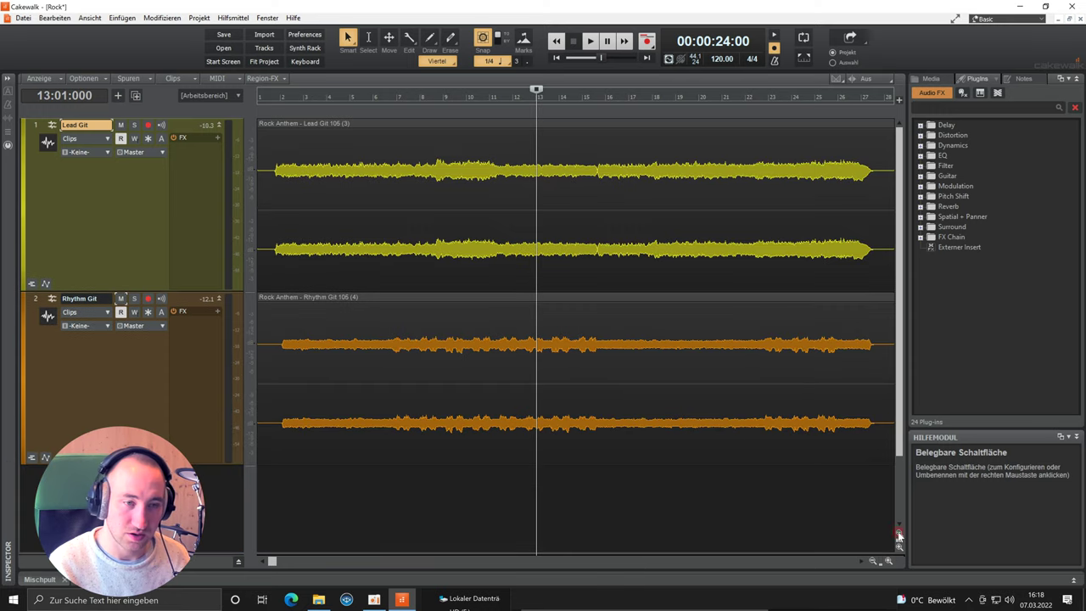
left_click(900, 534)
left_click(900, 534)
left_click(899, 534)
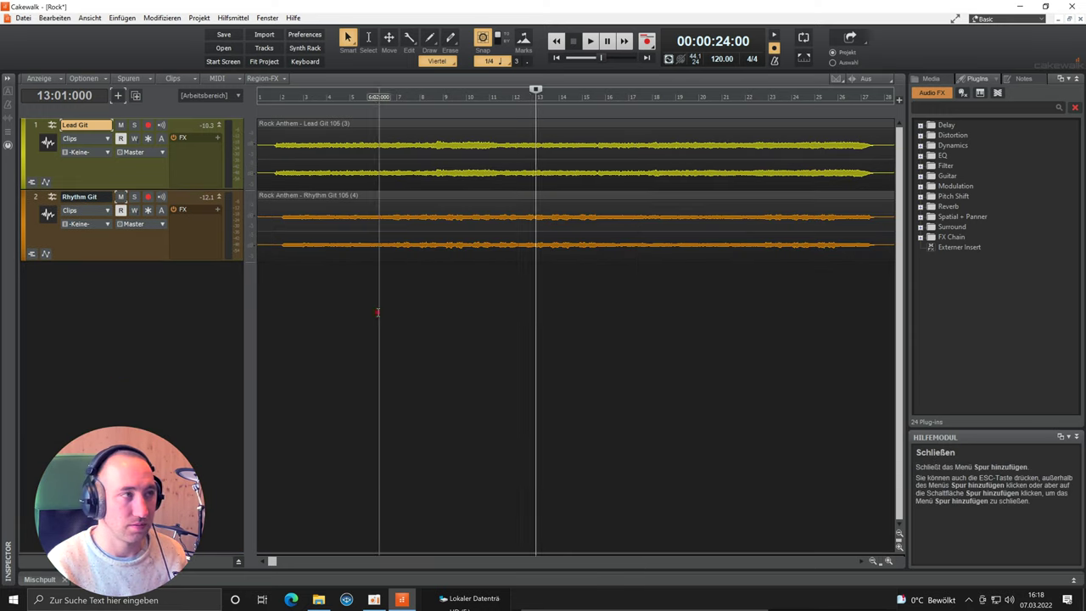
left_click(378, 310)
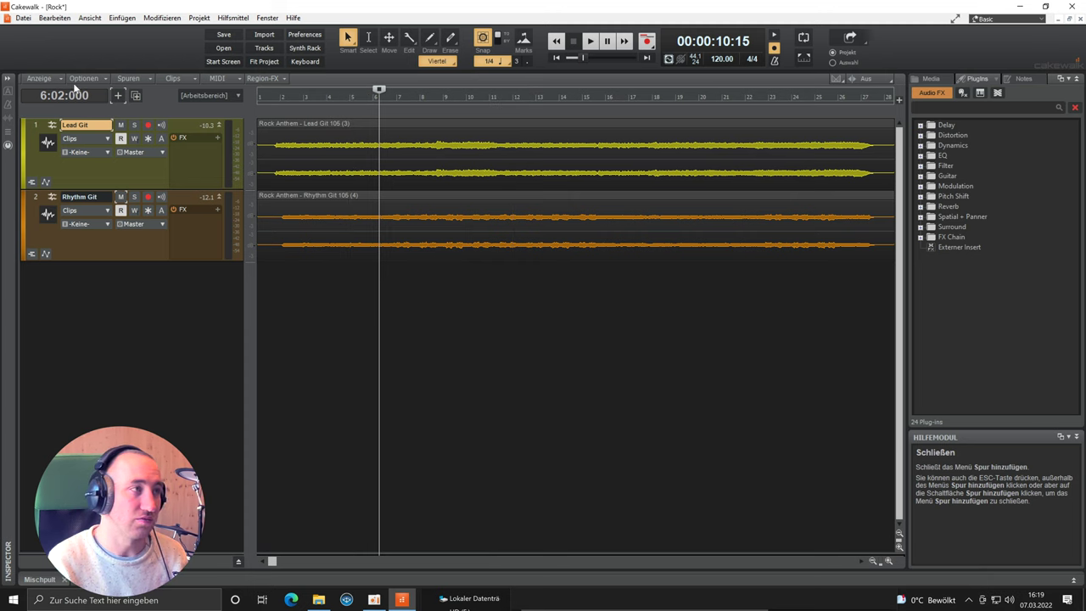
left_click(115, 97)
left_click(254, 31)
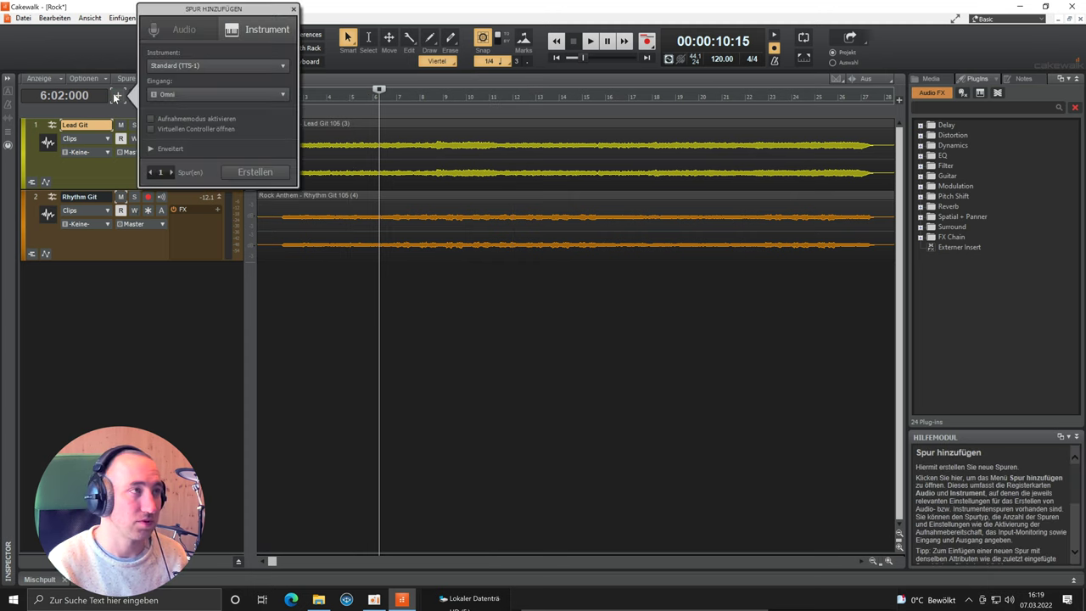
left_click(235, 67)
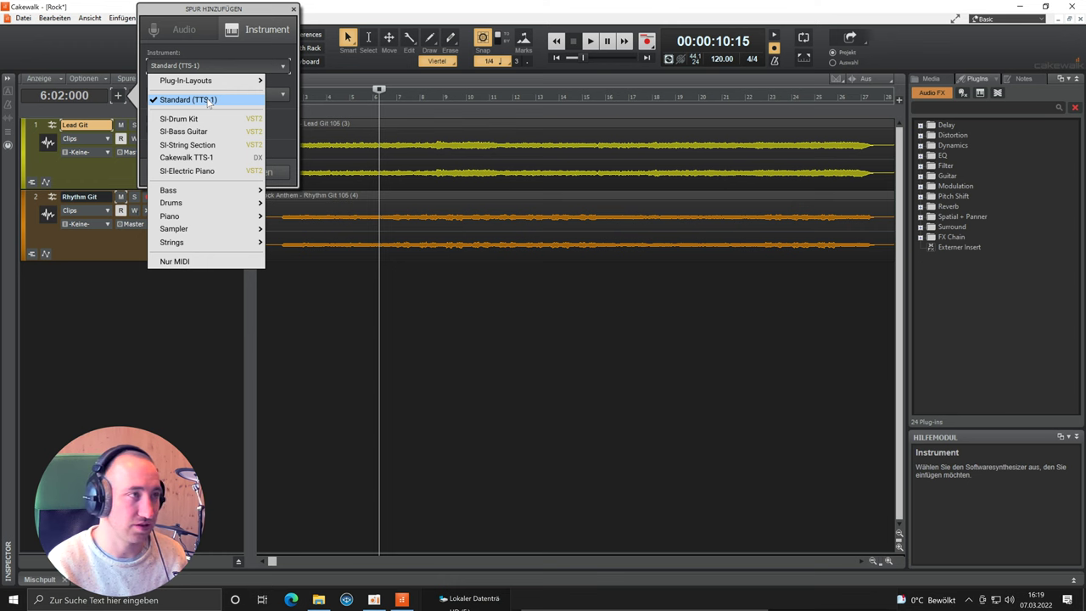
left_click(208, 101)
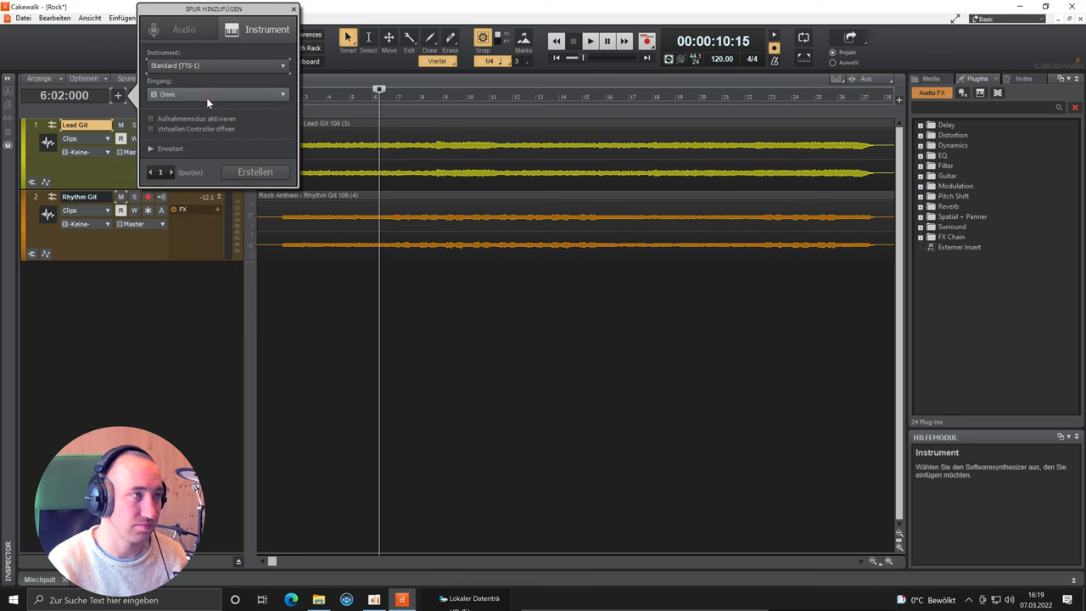
left_click(253, 173)
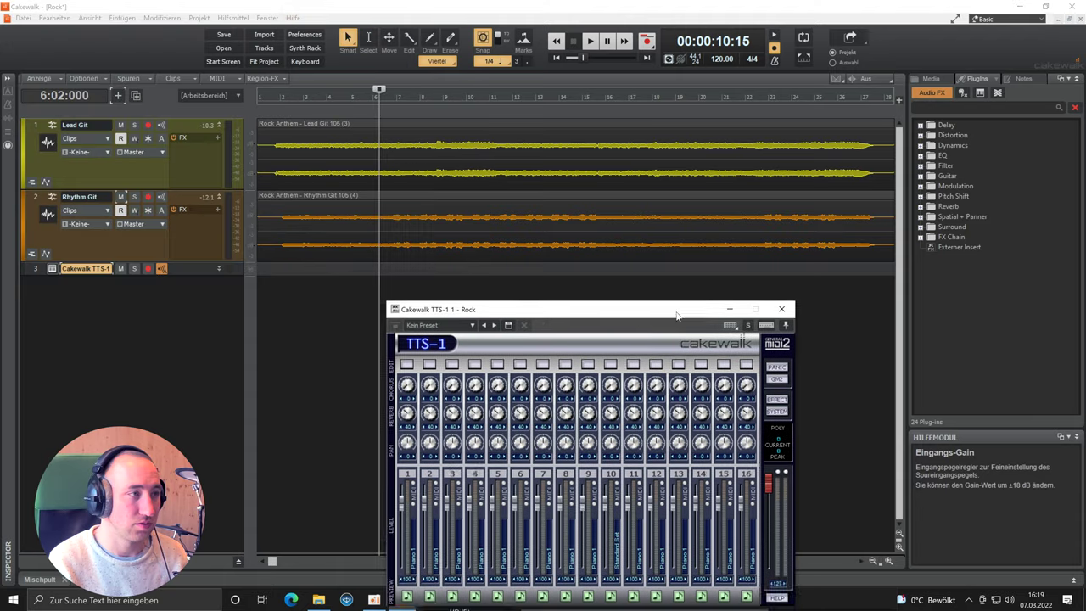
Rename the new TTS-1 instrument track as Choir
double_click(85, 269)
type("Q")
type("hoir")
key("Return")
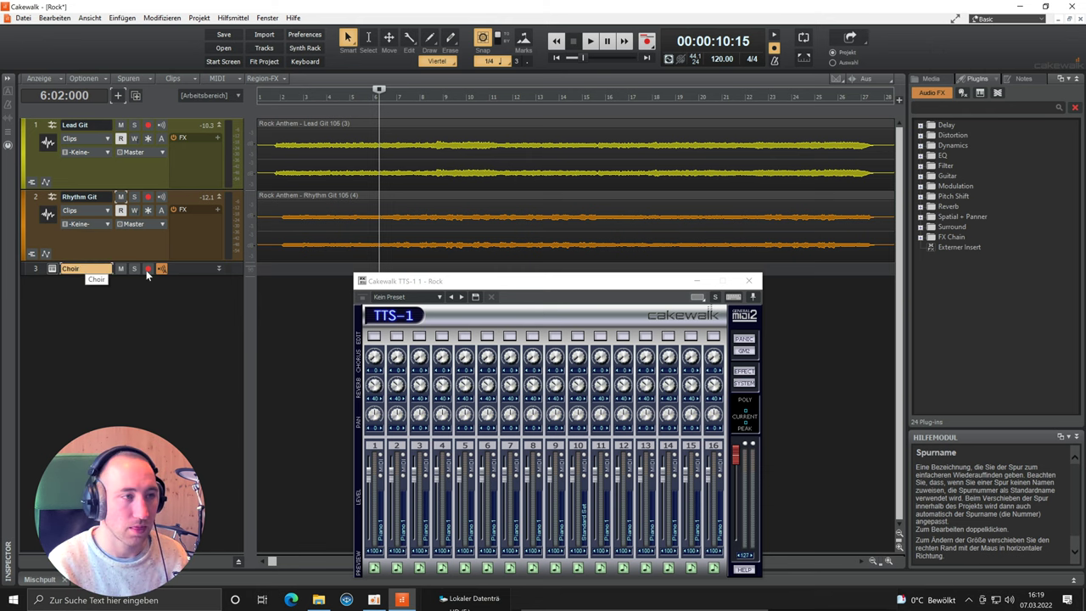
Assign the Ensemble preset 053 000 Choir Aahs to channel 1 of the TTS-1 synth, previewing the channel's sound before and after
left_click_drag(502, 289, 490, 217)
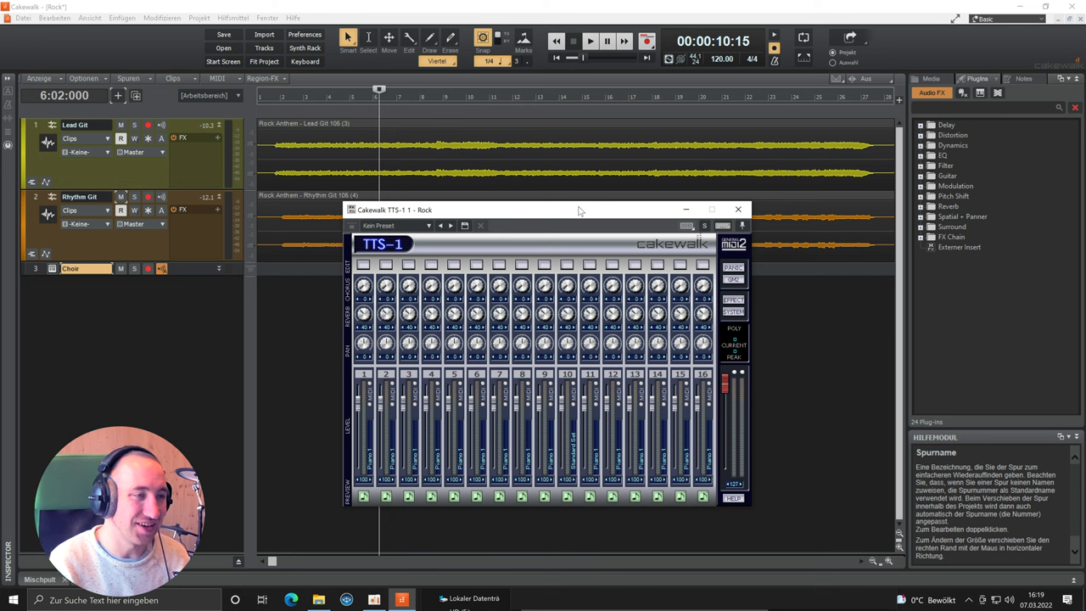
left_click(363, 497)
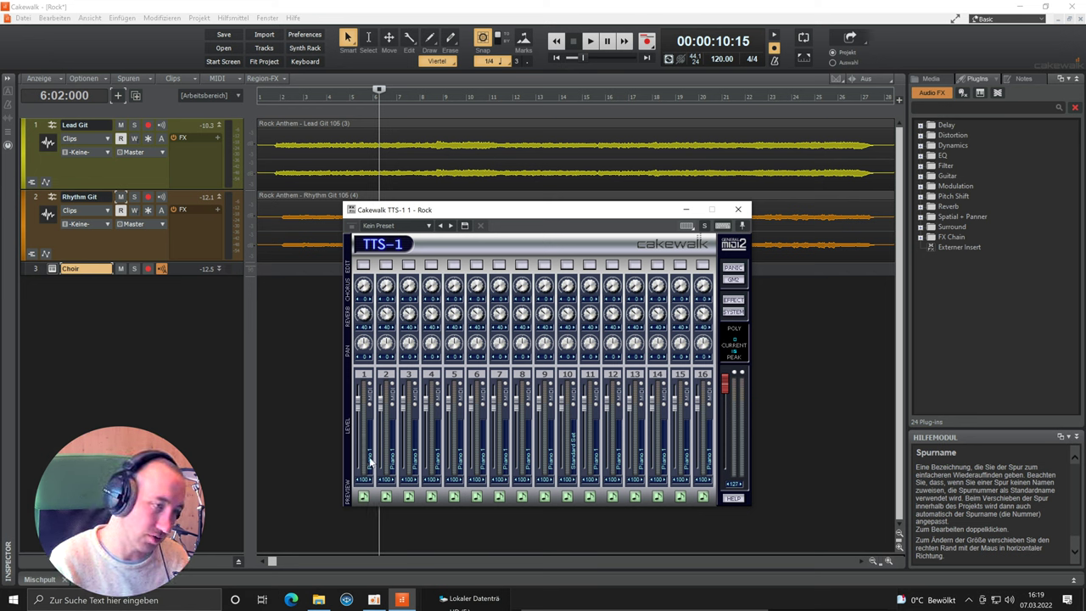
left_click(369, 458)
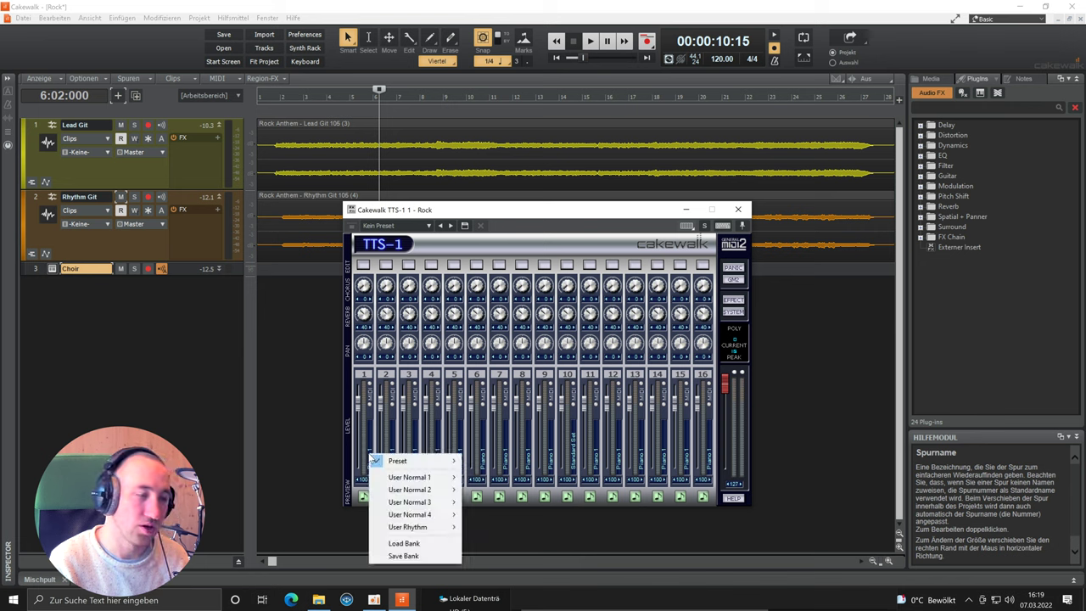
mouse_move(403, 467)
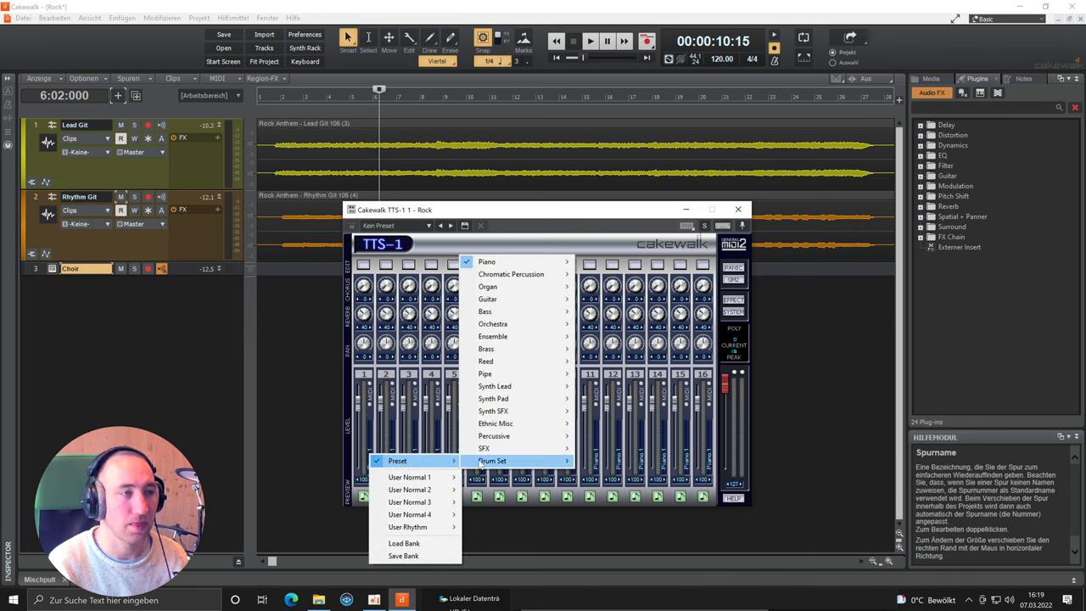
mouse_move(516, 343)
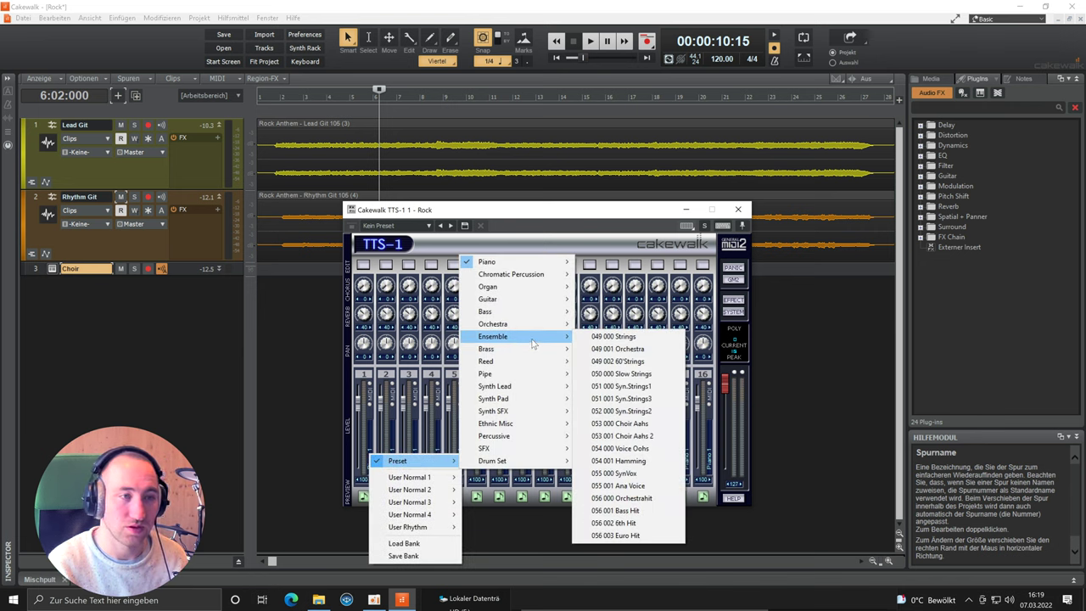
left_click(665, 424)
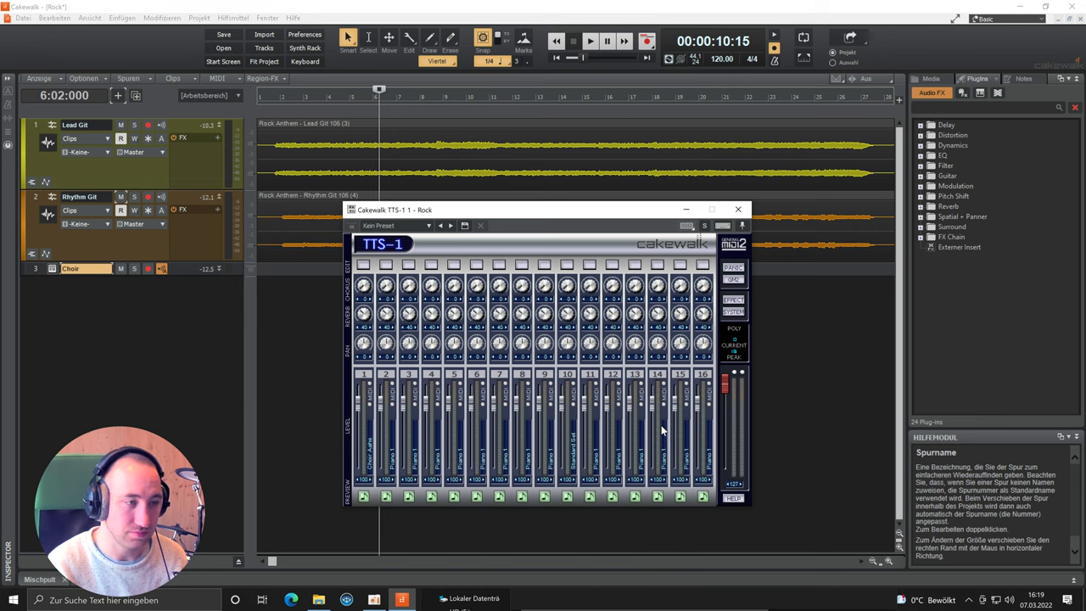
left_click(363, 497)
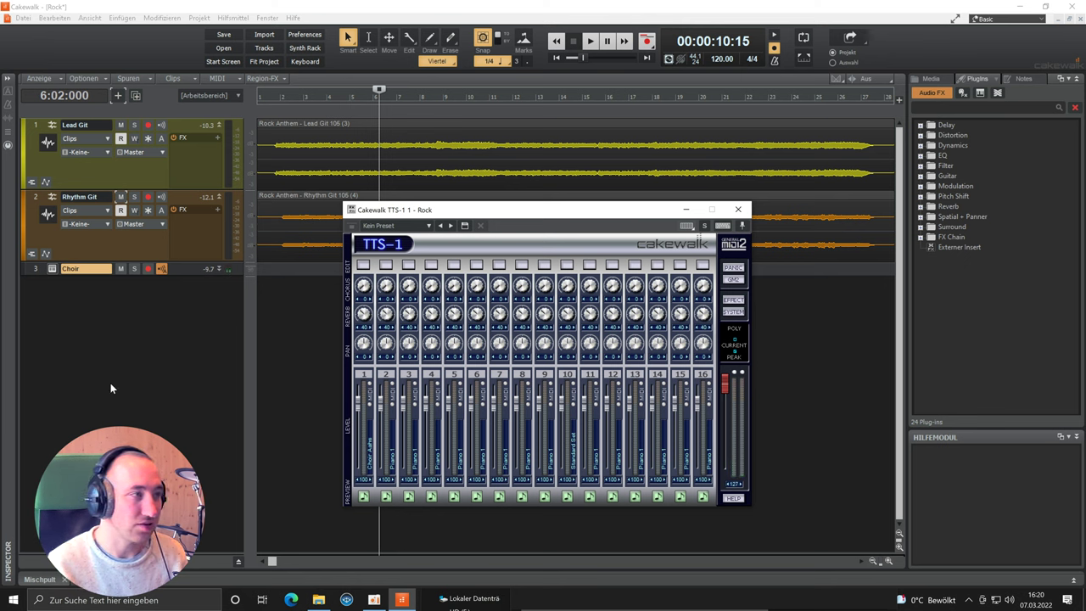
Show the virtual controller in its computer keyboard version and close the TTS-1 synth window
left_click(43, 283)
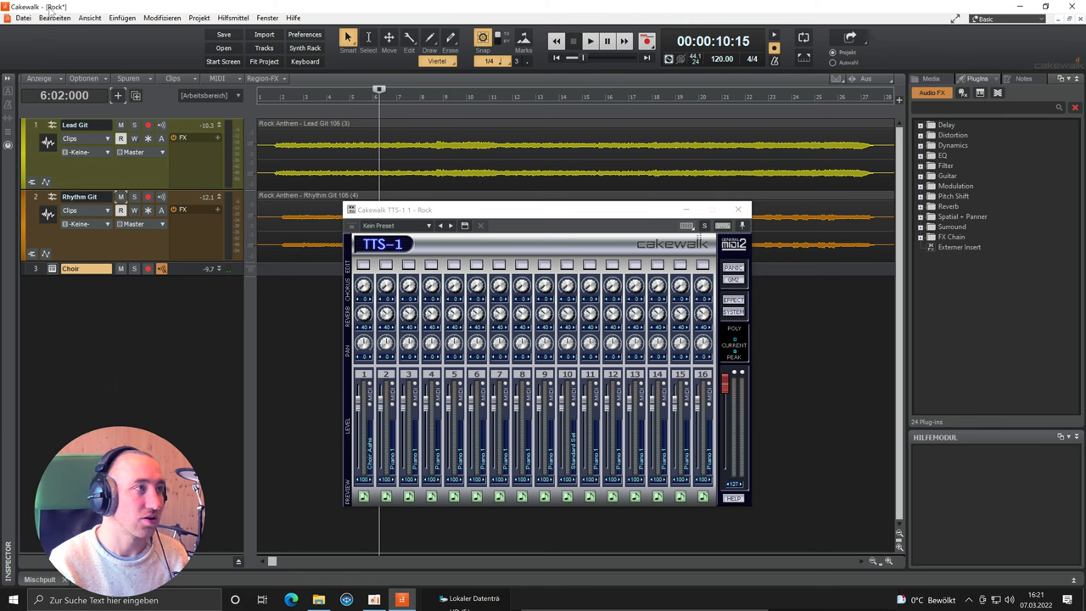
left_click(83, 21)
mouse_move(146, 237)
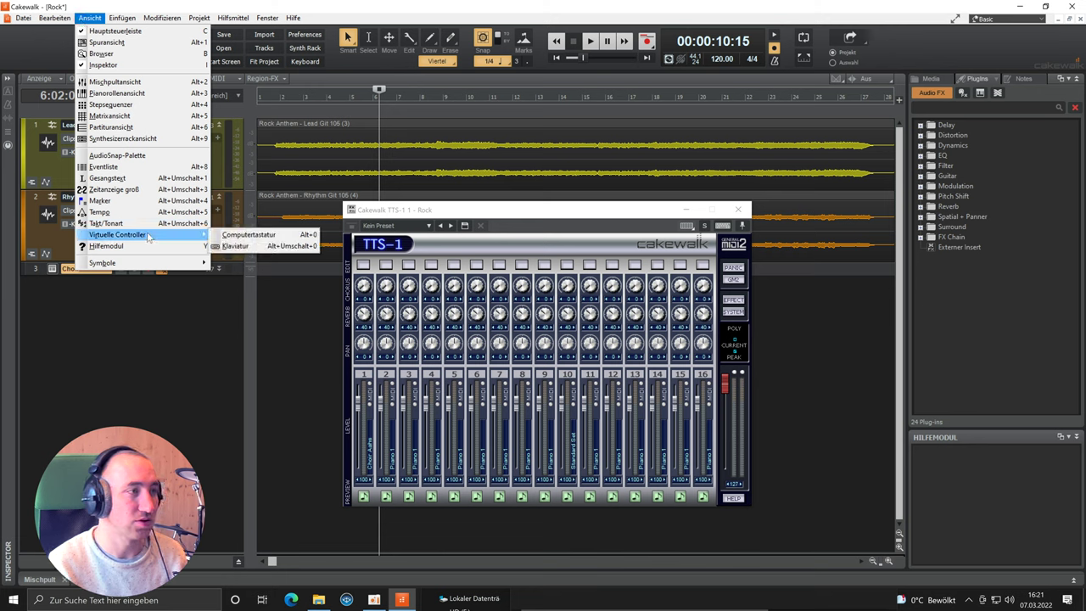
left_click(263, 235)
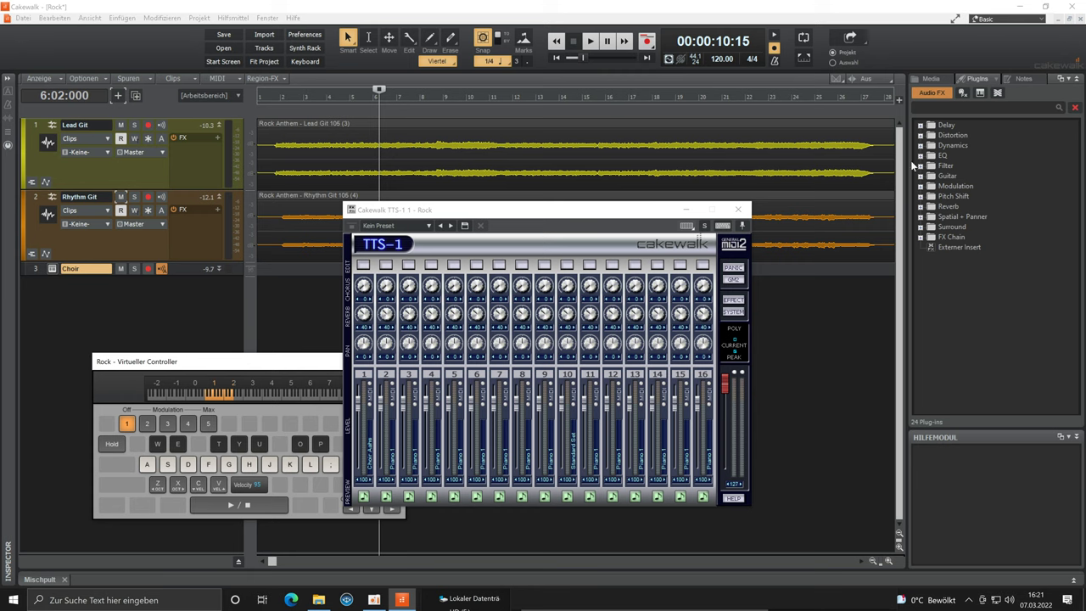
left_click(738, 209)
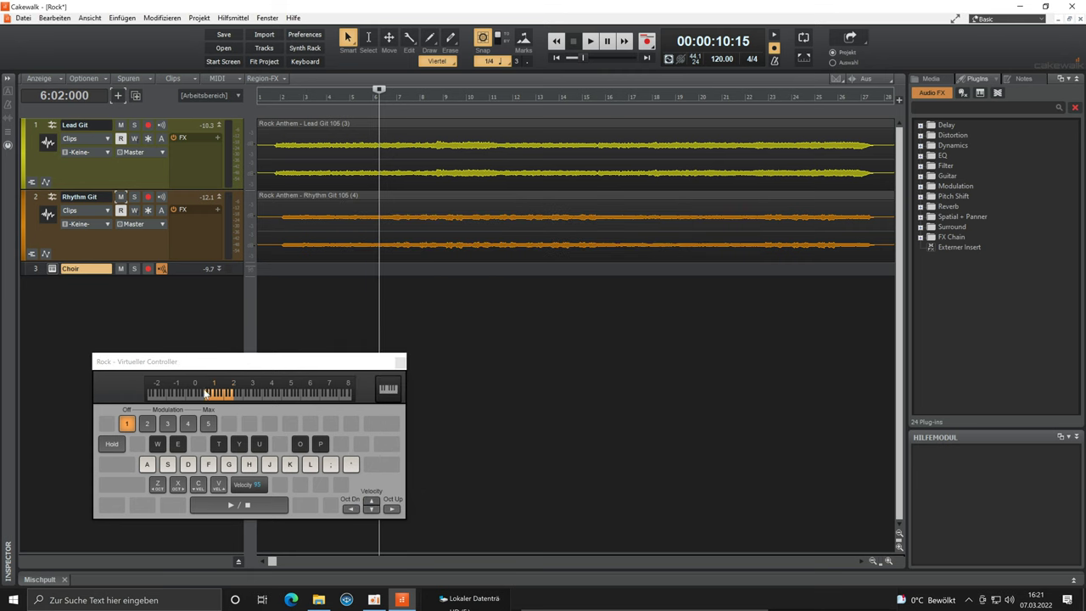
Play a few test notes on the Choir track with the virtual computer keyboard
key("u")
key("o")
key("j")
left_click(249, 360)
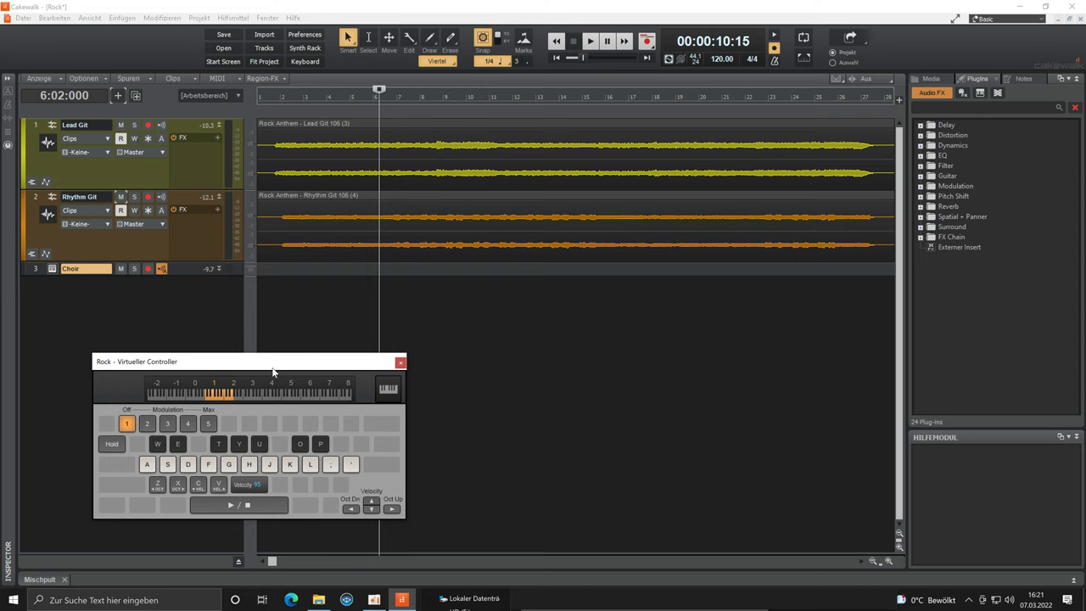
key("a")
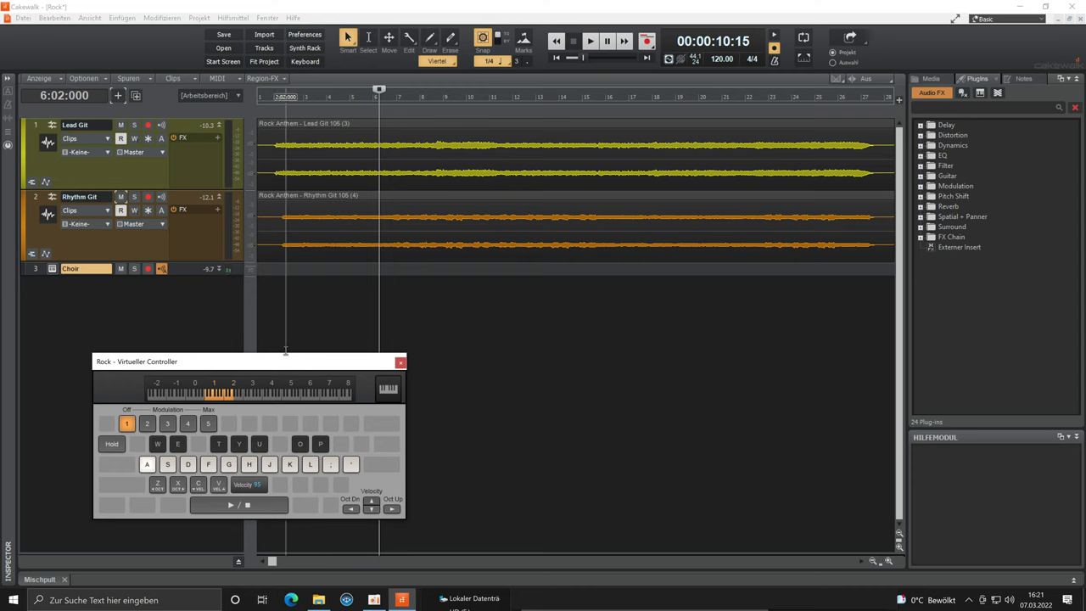
Raise the virtual keyboard by two octaves and play test chords on the Choir track
left_click(392, 509)
left_click(392, 510)
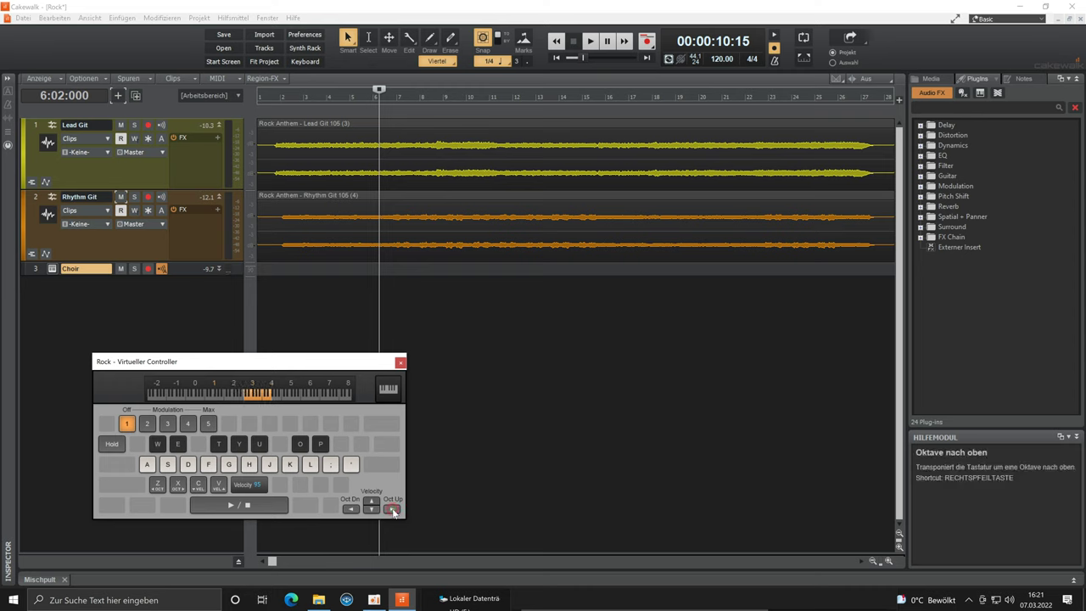
key("a")
key("d")
key("g")
key("k")
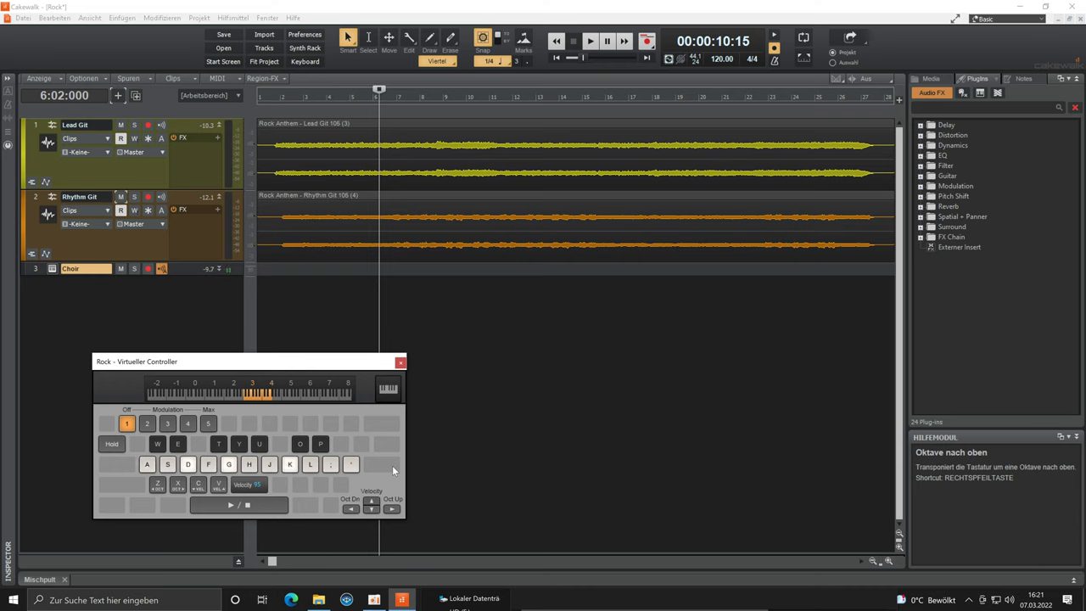
key("s")
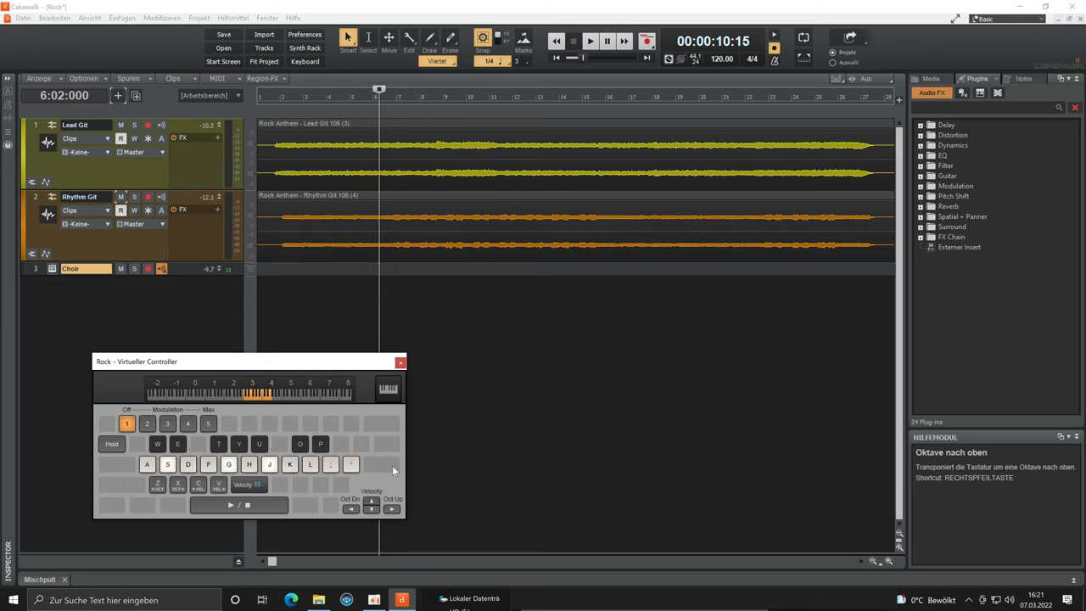
key("t")
key("h")
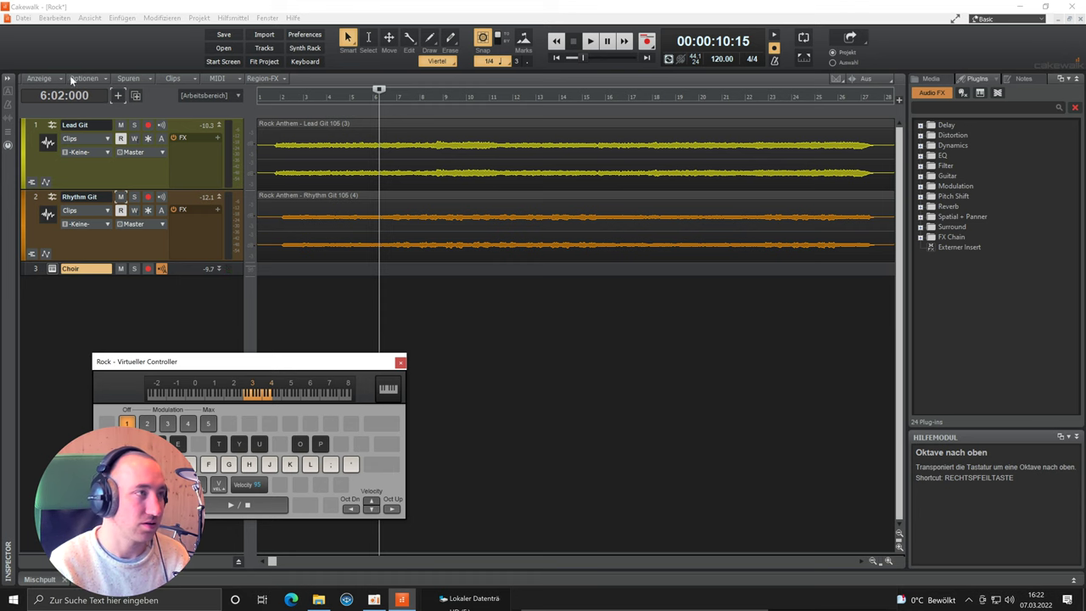
Add a new instrument track using the SI-String Section synth from the Strings category
left_click(118, 96)
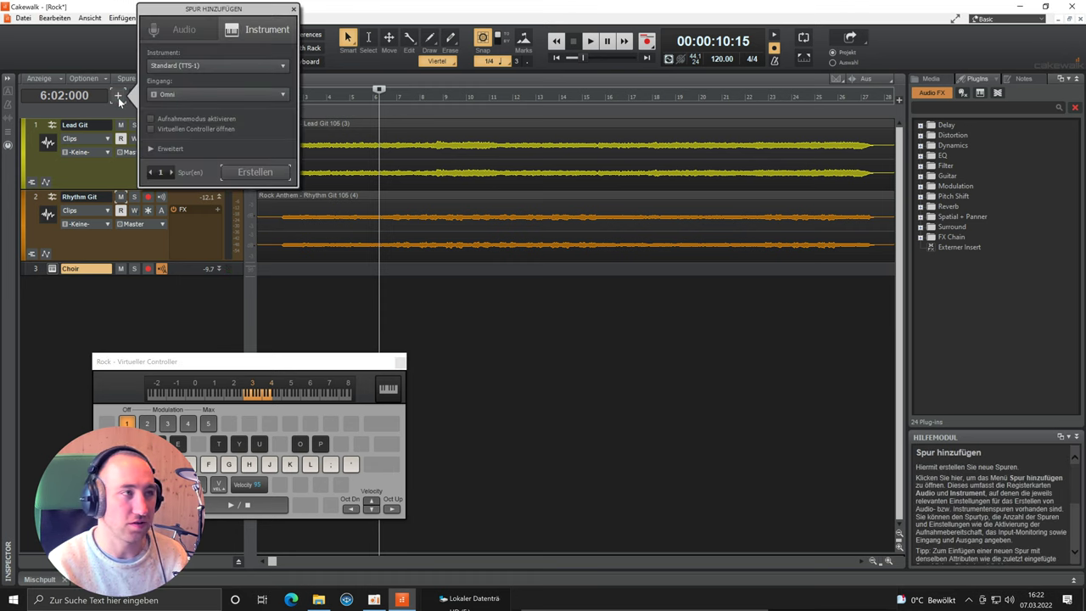
left_click(261, 68)
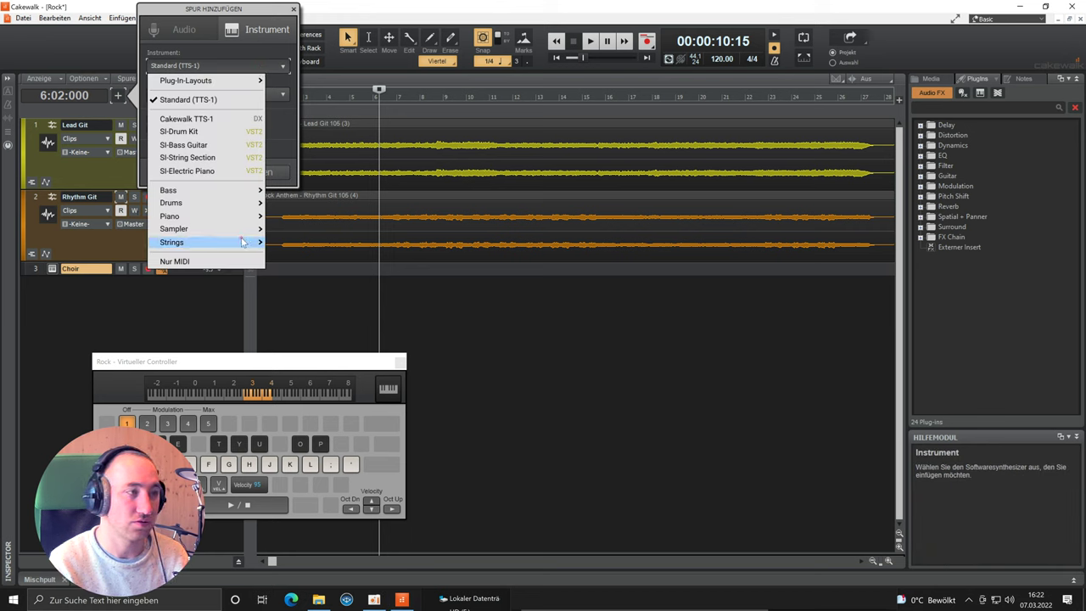
mouse_move(239, 239)
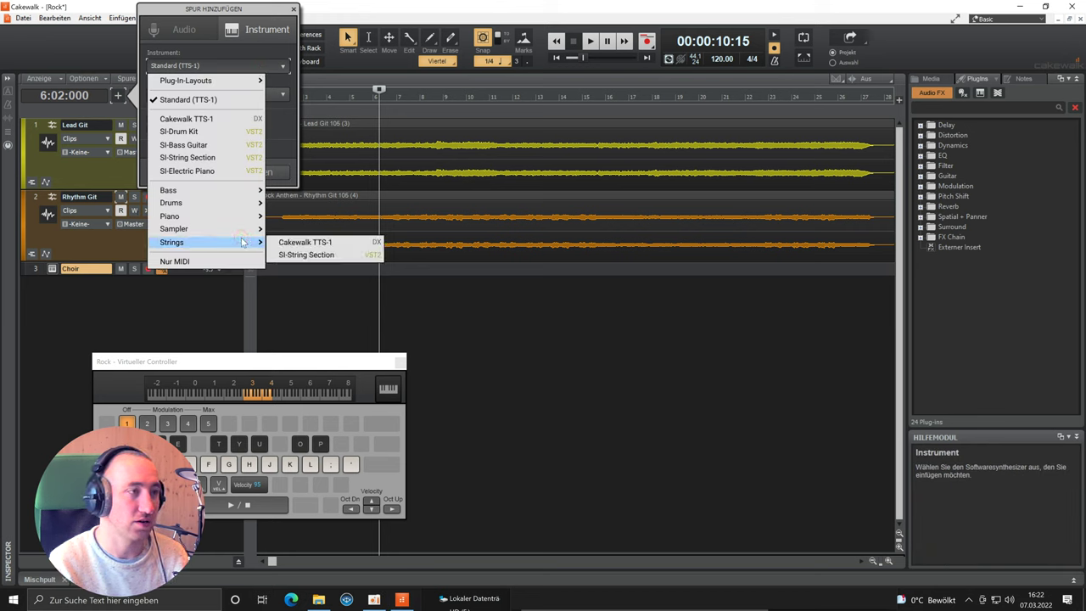
left_click(317, 254)
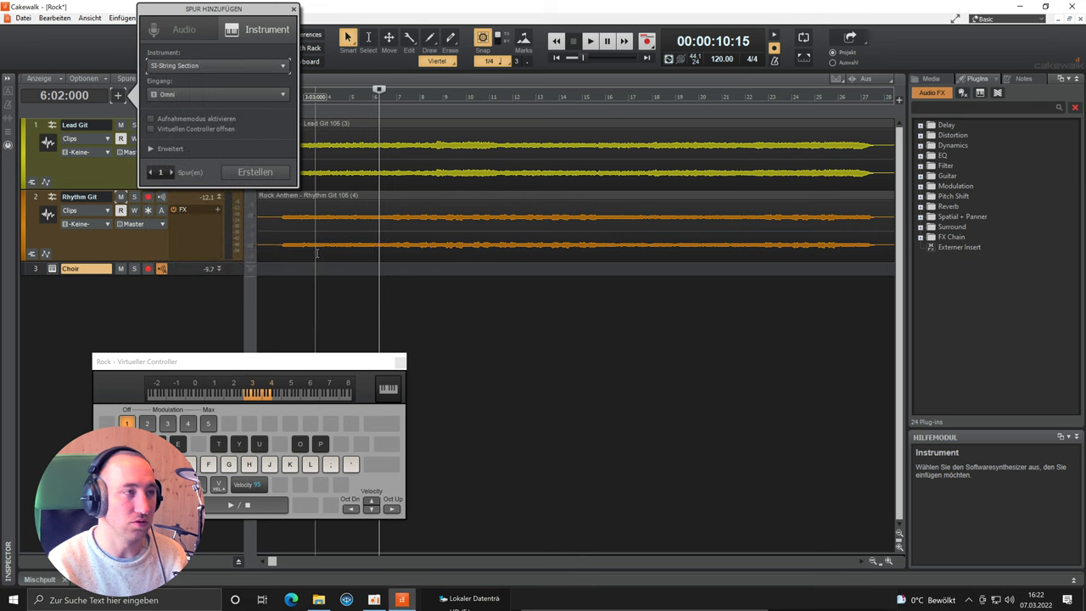
left_click(246, 172)
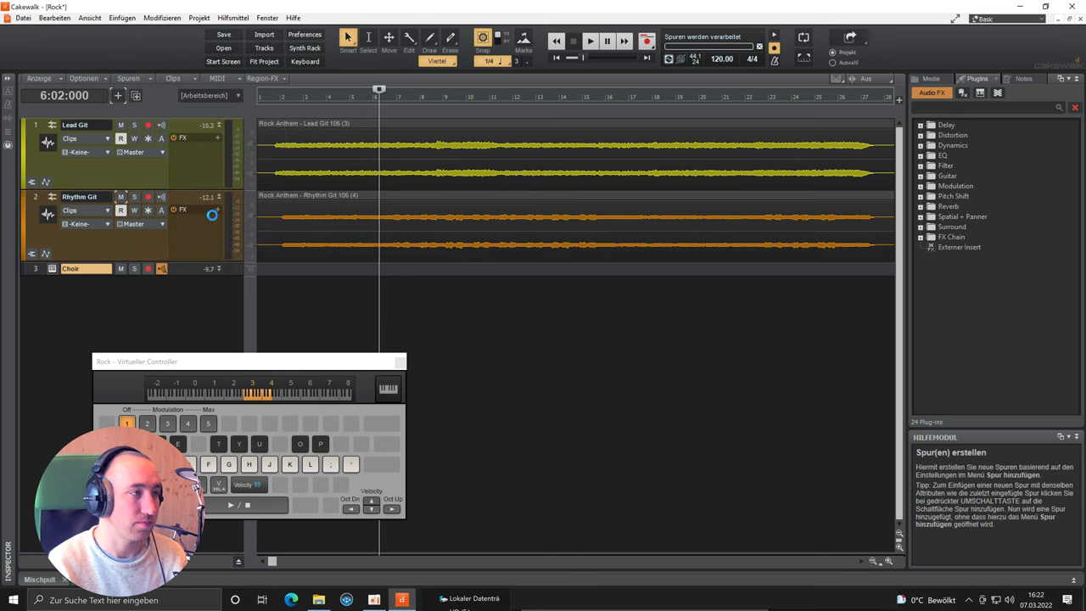
Rename the new SI-String Section track to "Strings"
double_click(99, 283)
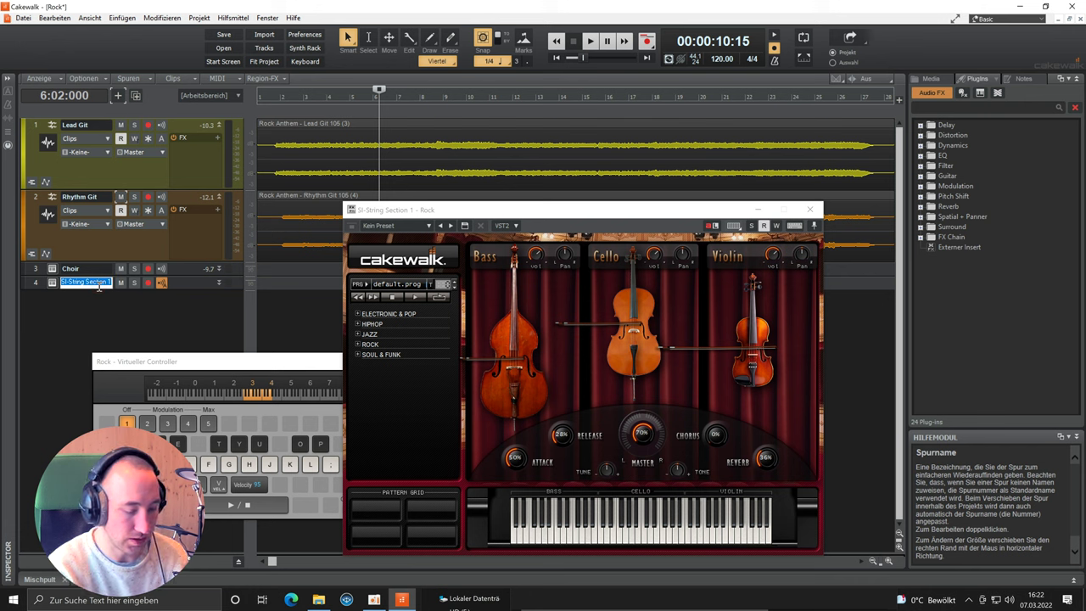
type("Strings")
key("Return")
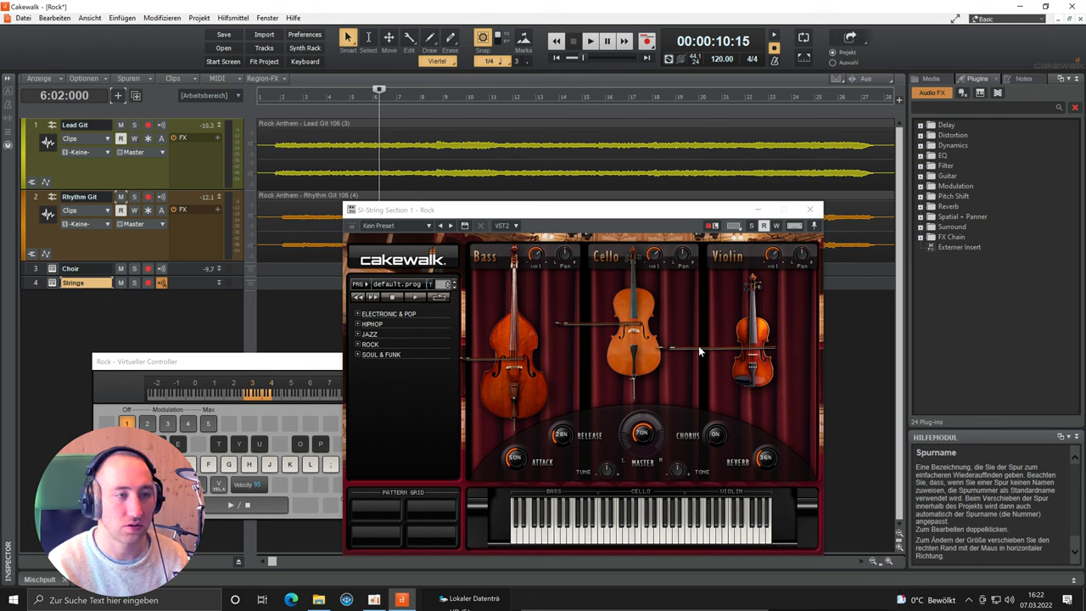
Audition the default string sound with test notes on the synth's own keyboard and the virtual computer keyboard
left_click(591, 540)
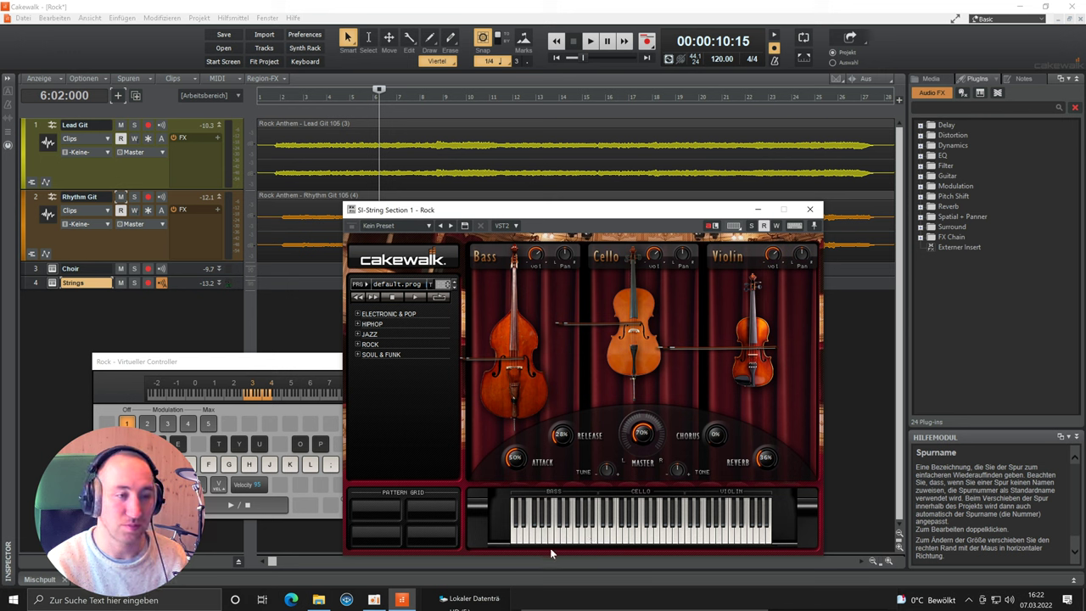
left_click(616, 533)
left_click(715, 533)
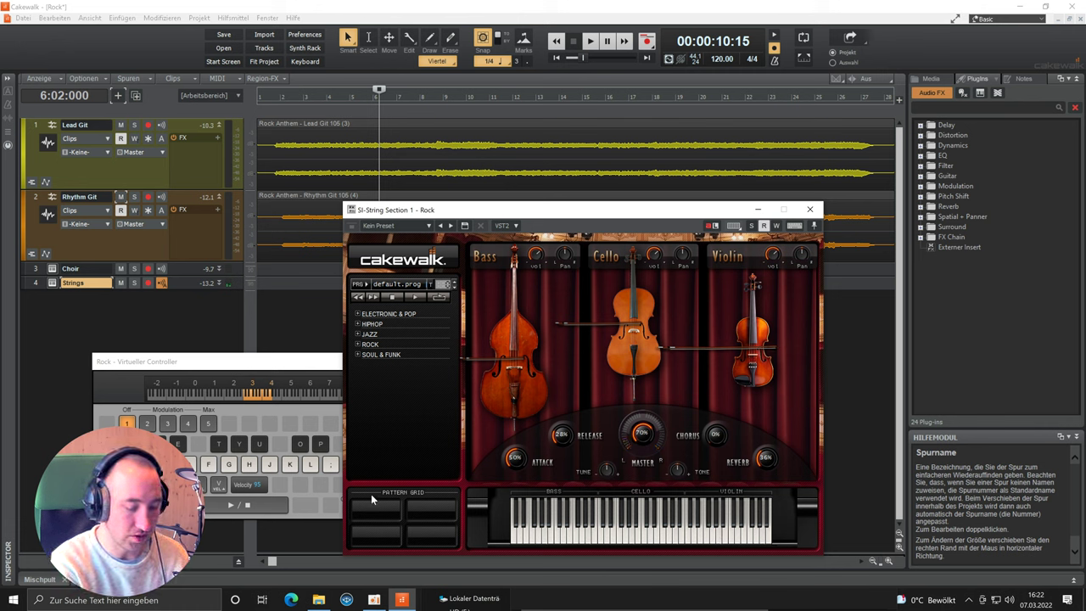
key("f")
key("d")
key("h")
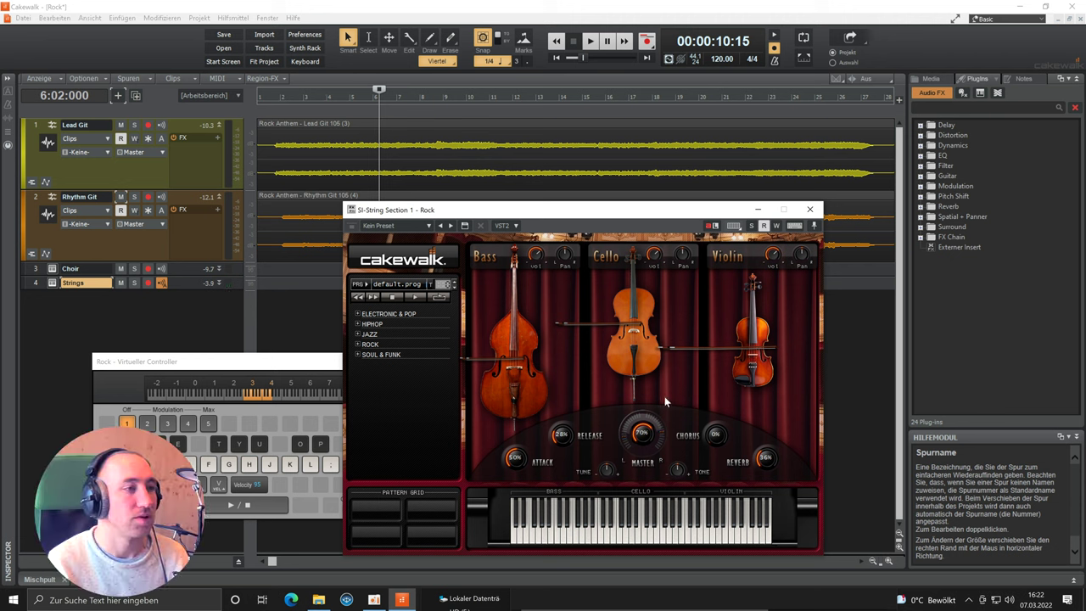
Preview the JAZZ-1 pattern in SI-String Section and collapse the JAZZ pattern folder
left_click(358, 336)
left_click(376, 345)
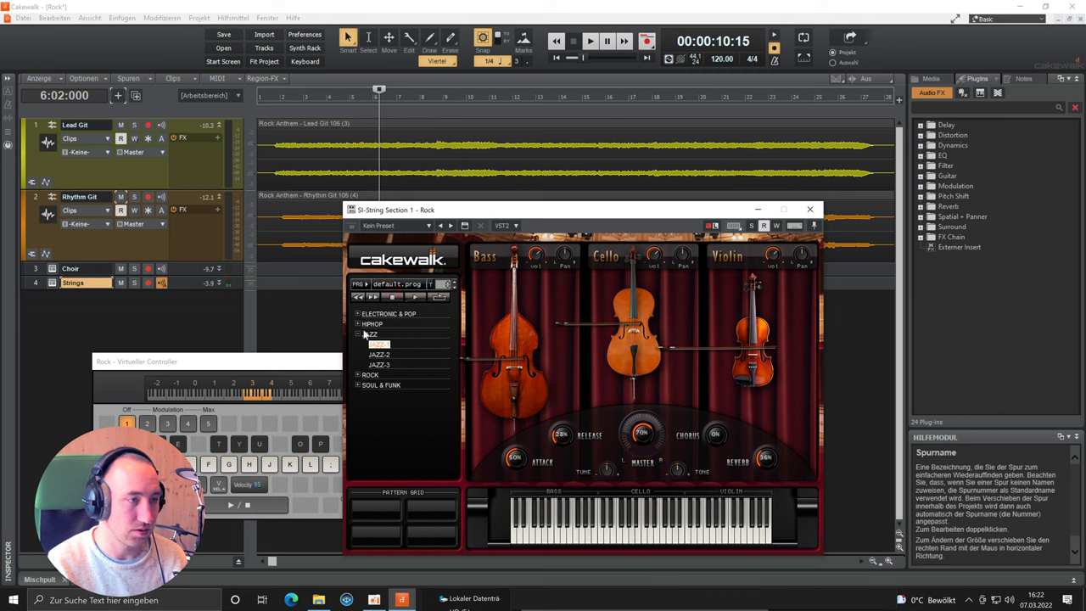
left_click(358, 335)
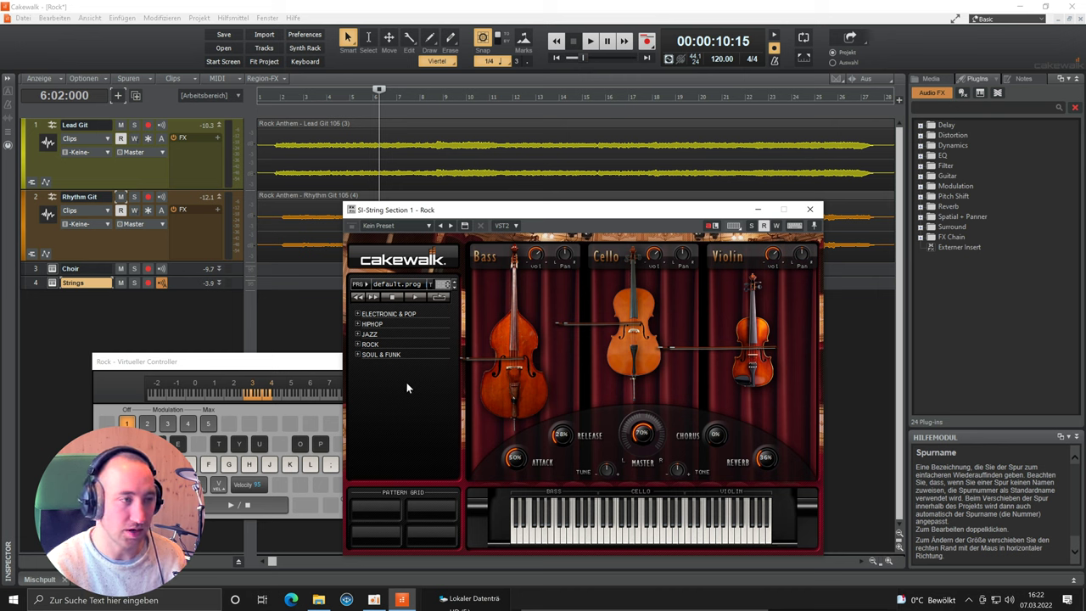
Load the Movie Theme.prog program in SI-String Section and close the Program Browser
left_click(398, 286)
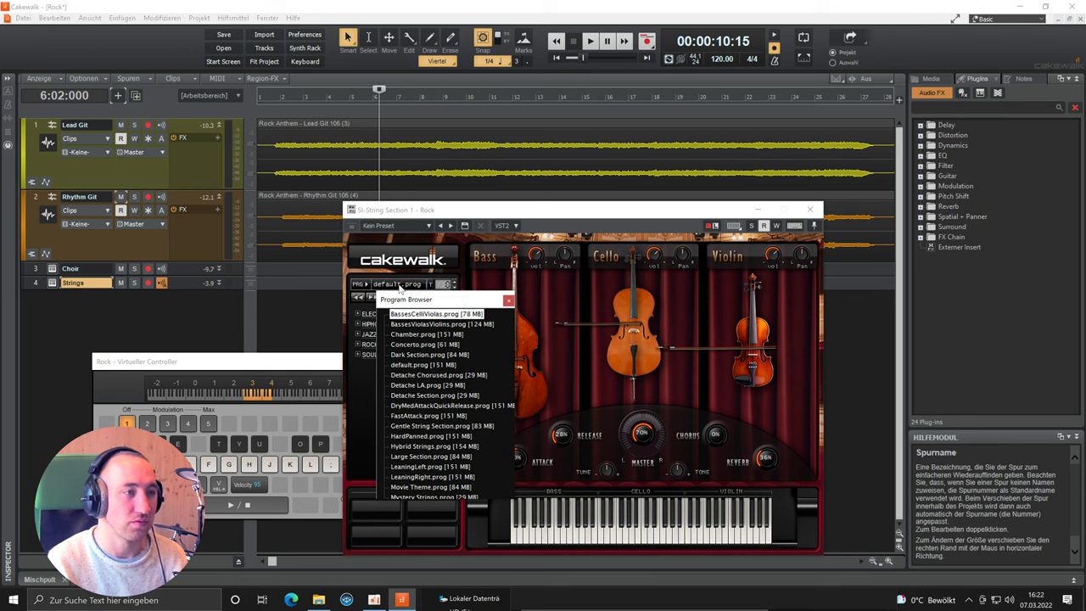
left_click(398, 286)
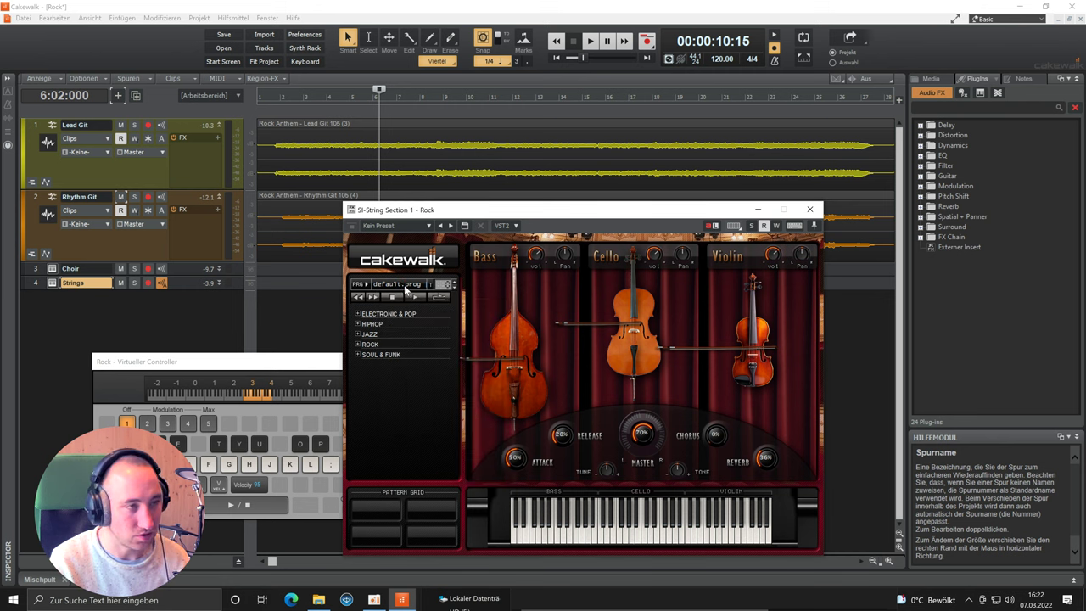
left_click(404, 286)
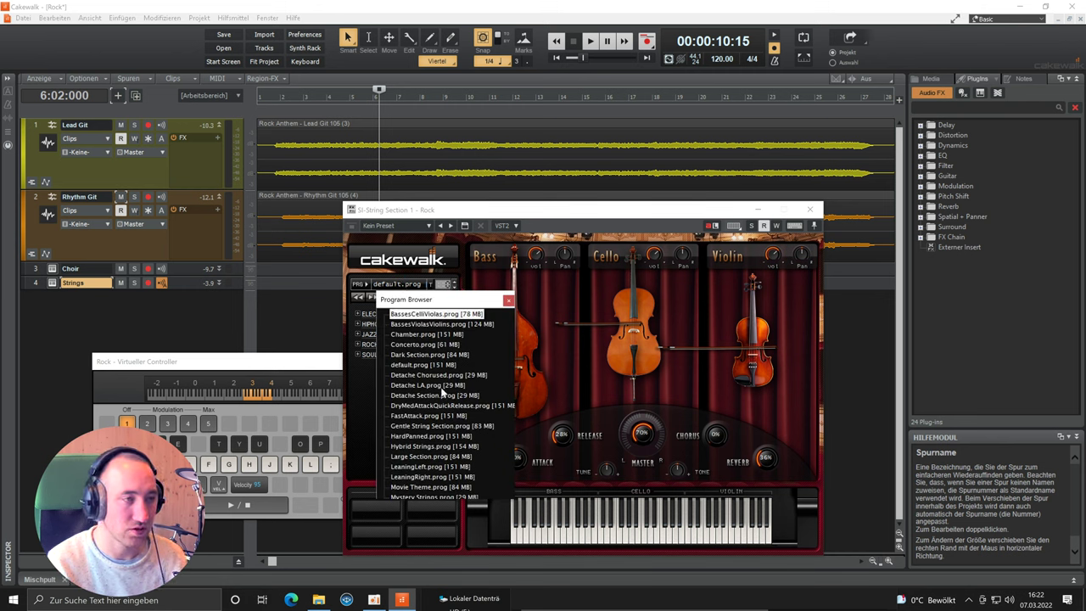
scroll(456, 404, "down", 4)
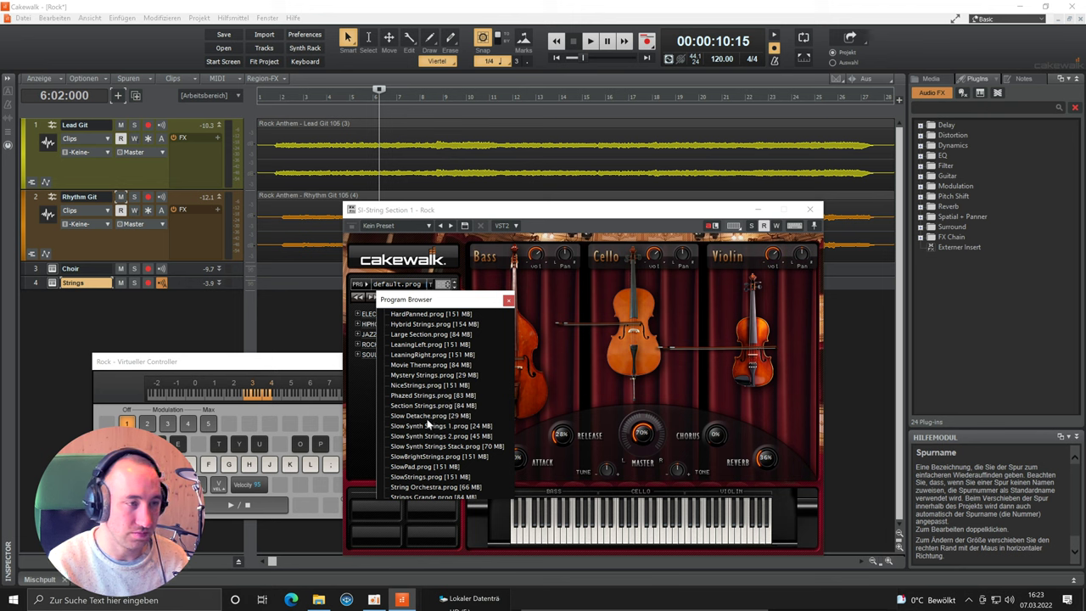
left_click(419, 366)
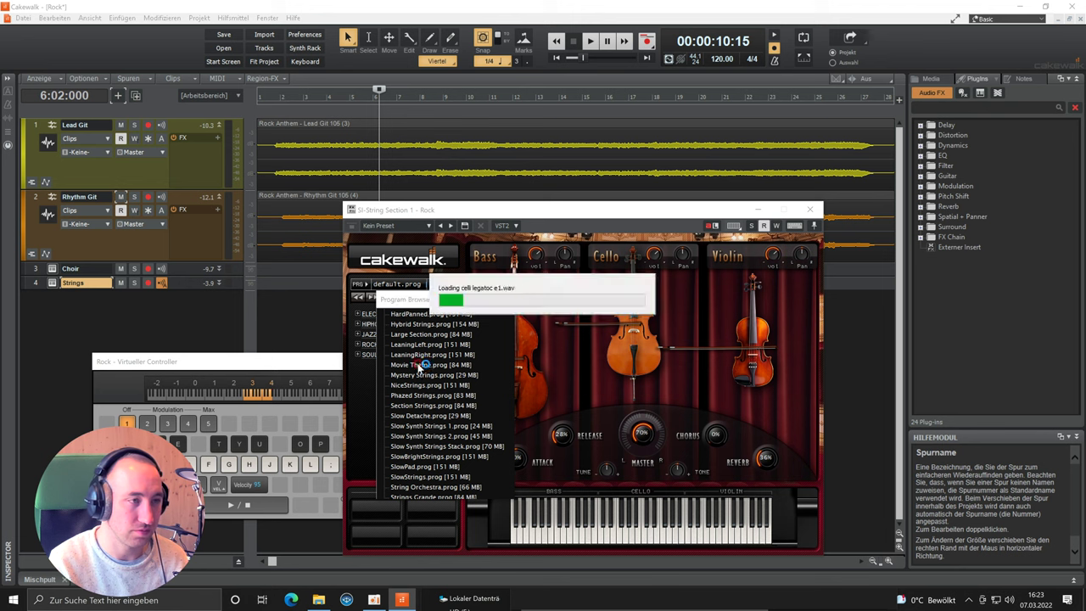
left_click(509, 302)
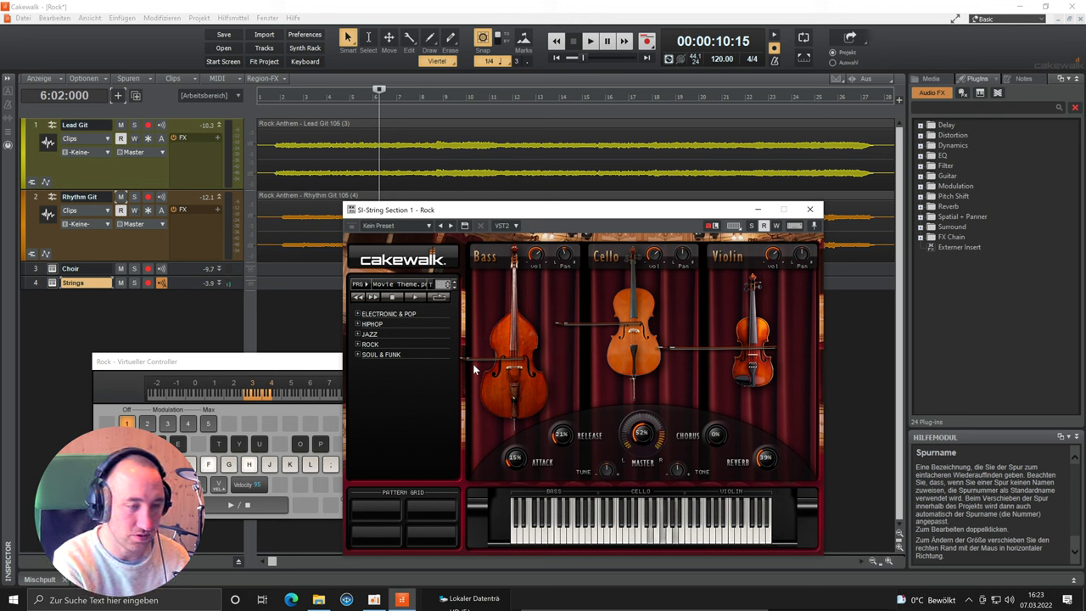
Play test notes and chords on the Strings track with the Movie Theme program
key("g")
key("j")
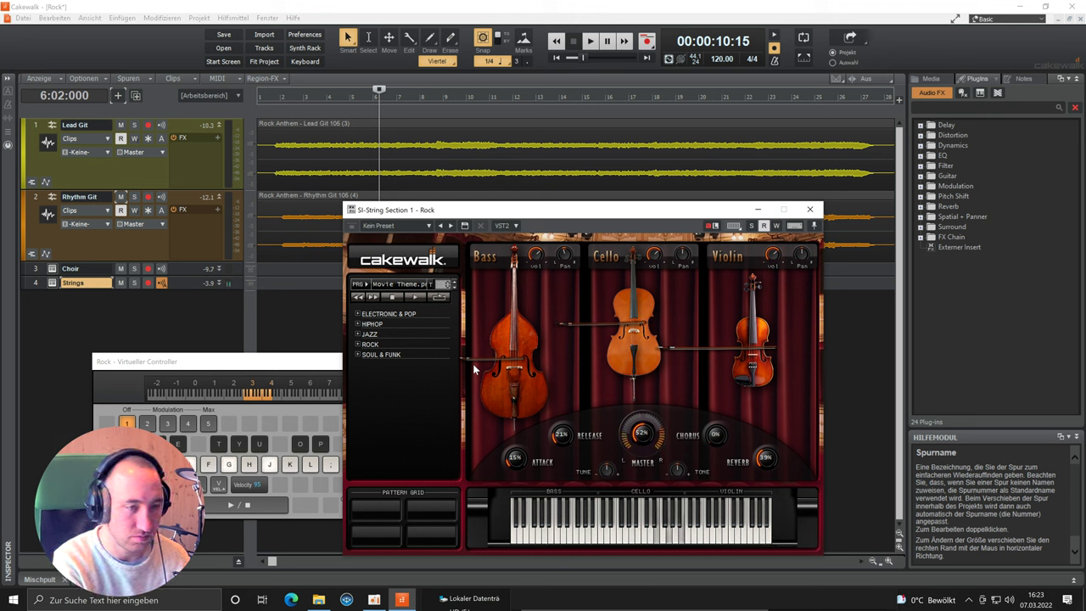
key("k")
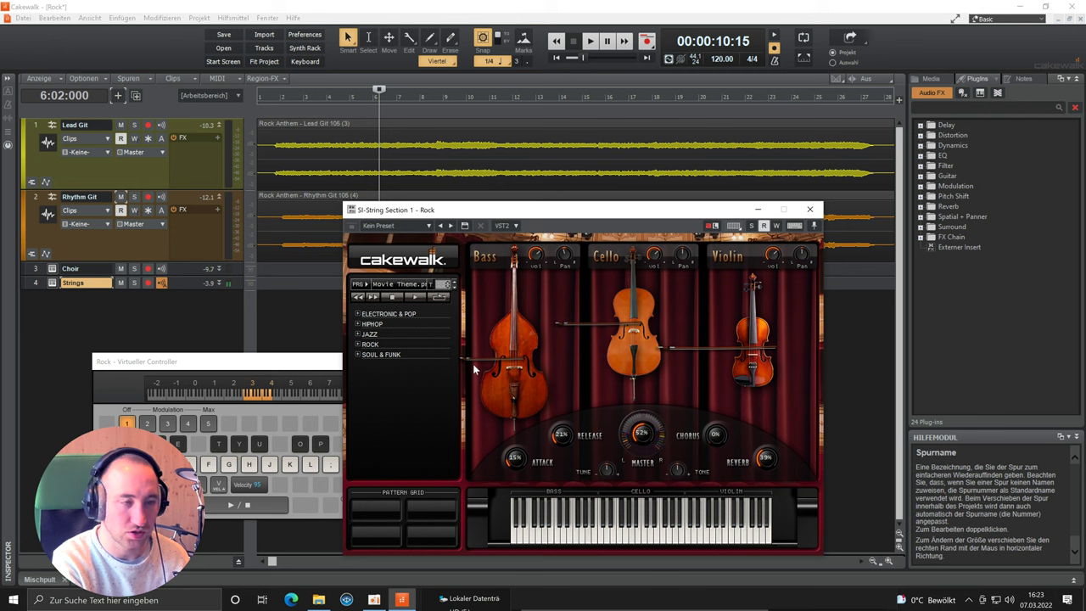
key("g")
key("j")
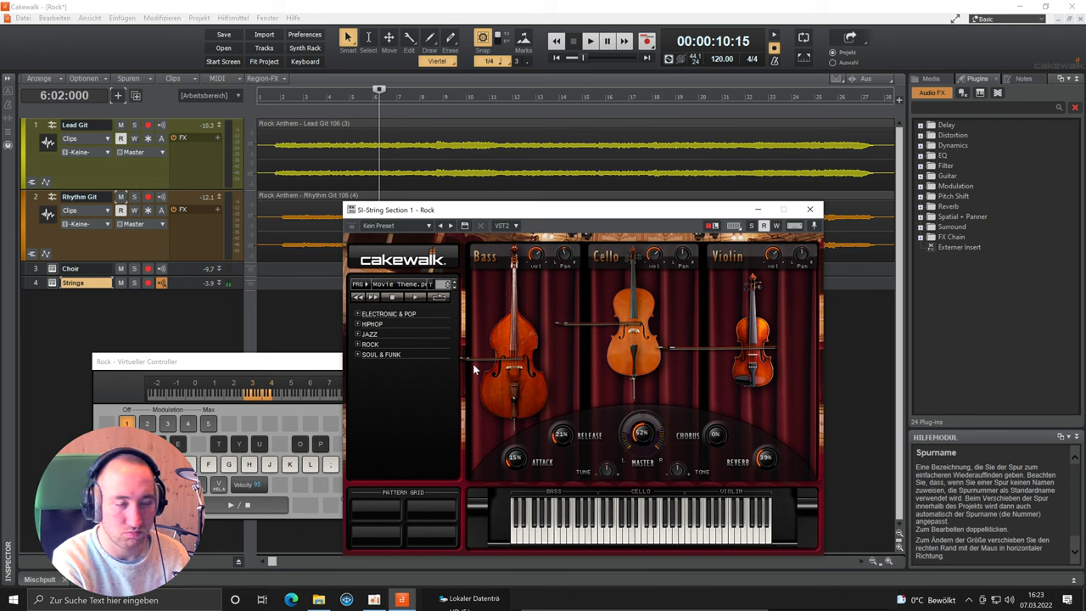
key("g")
key("j")
key("g")
key("k")
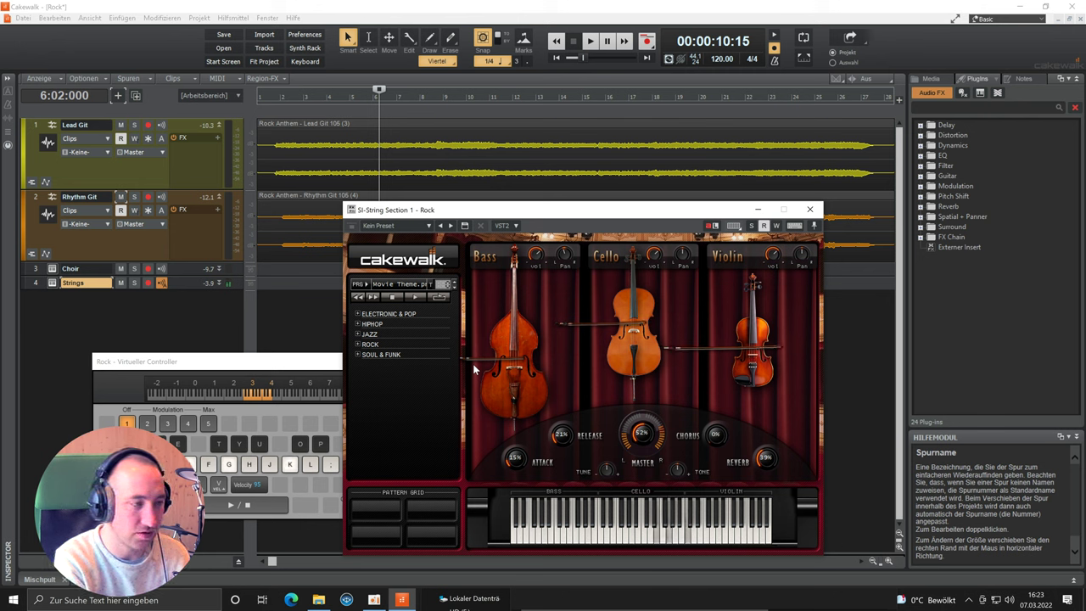
key("j")
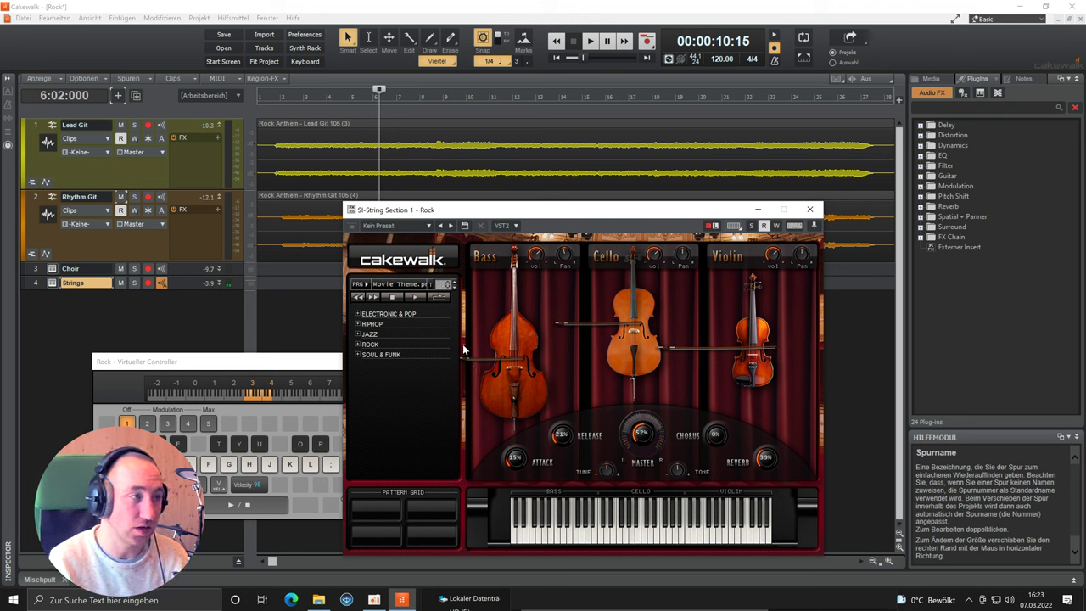
Switch on the Choir track's input echo, play Choir and Strings together, and switch the Choir echo off again
left_click(161, 283)
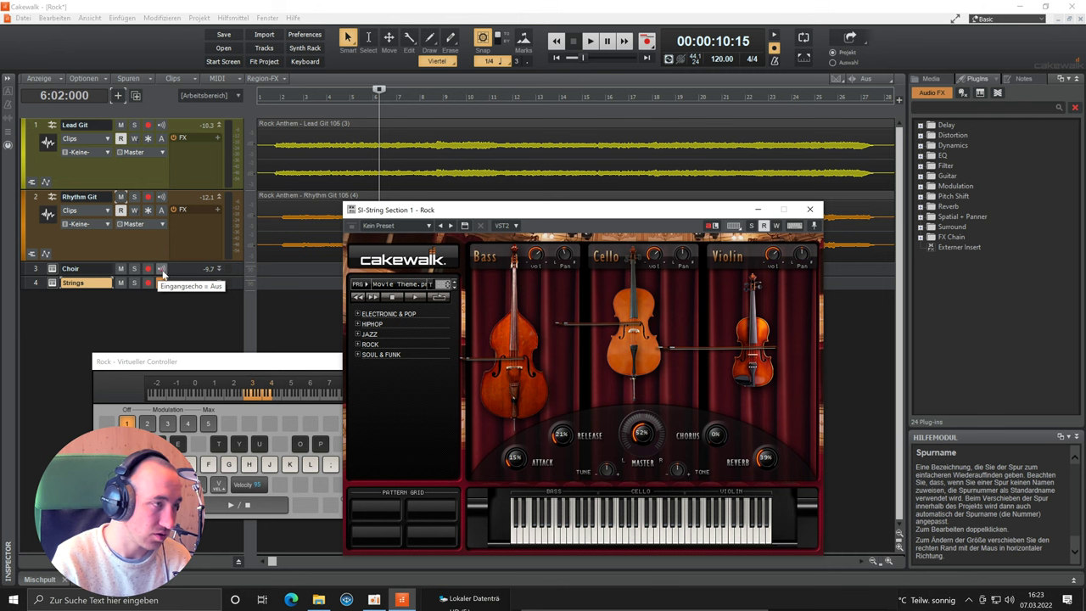
left_click(163, 269)
key("g")
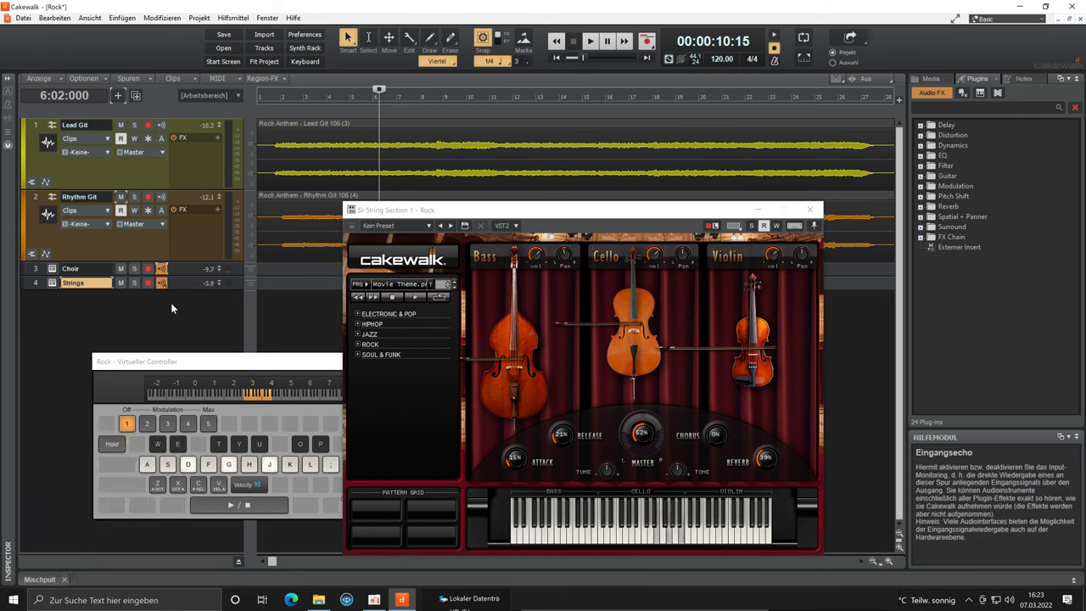
key("h")
key("k")
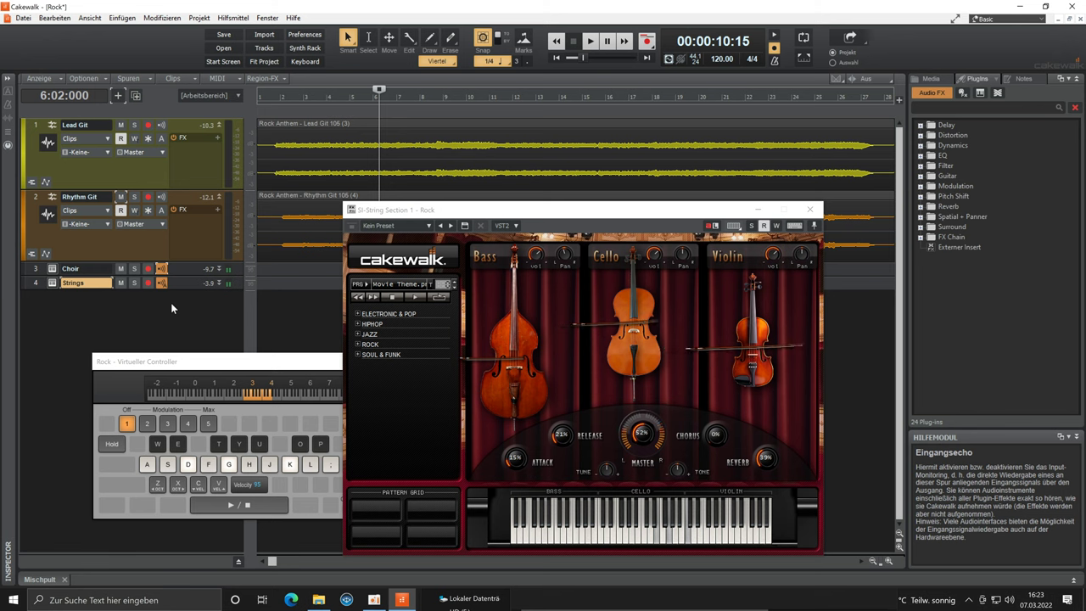
key("j")
key("t")
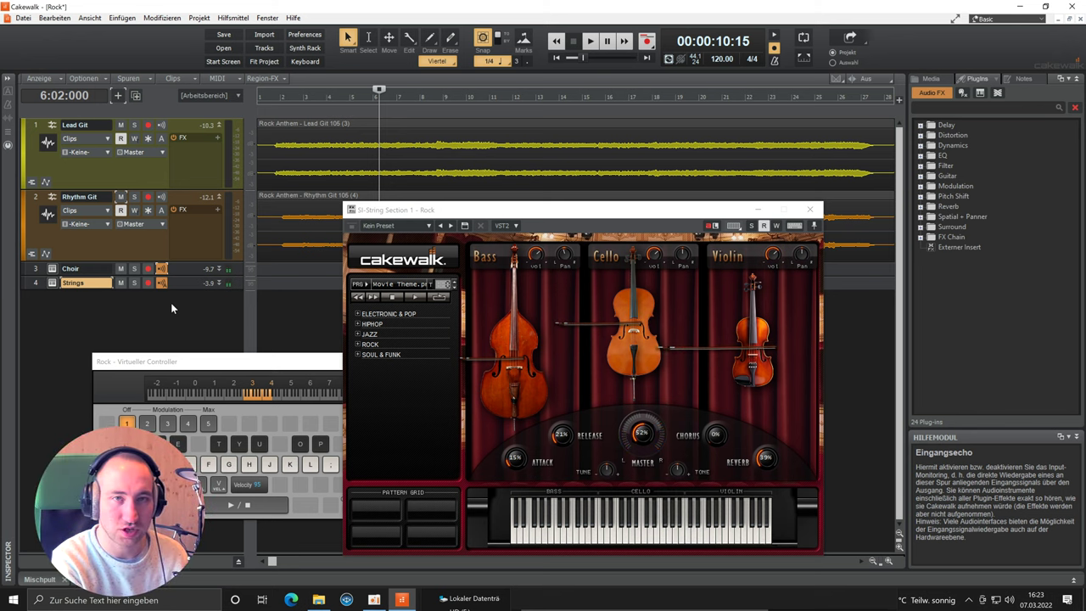
left_click(159, 269)
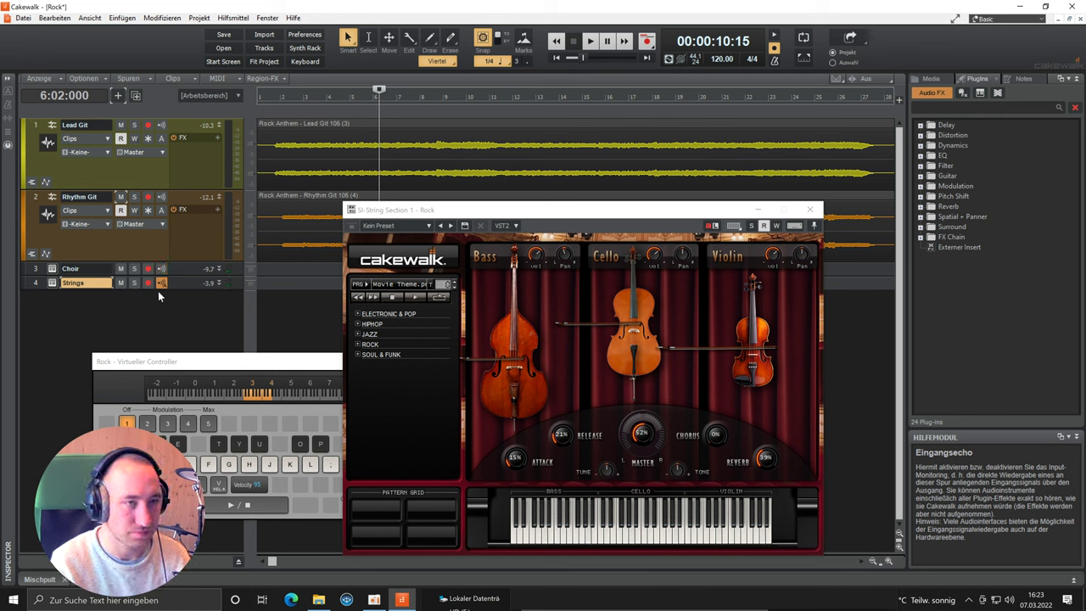
Close the SI-String Section window and add an instrument track using the SI-Bass Guitar synth
left_click(811, 211)
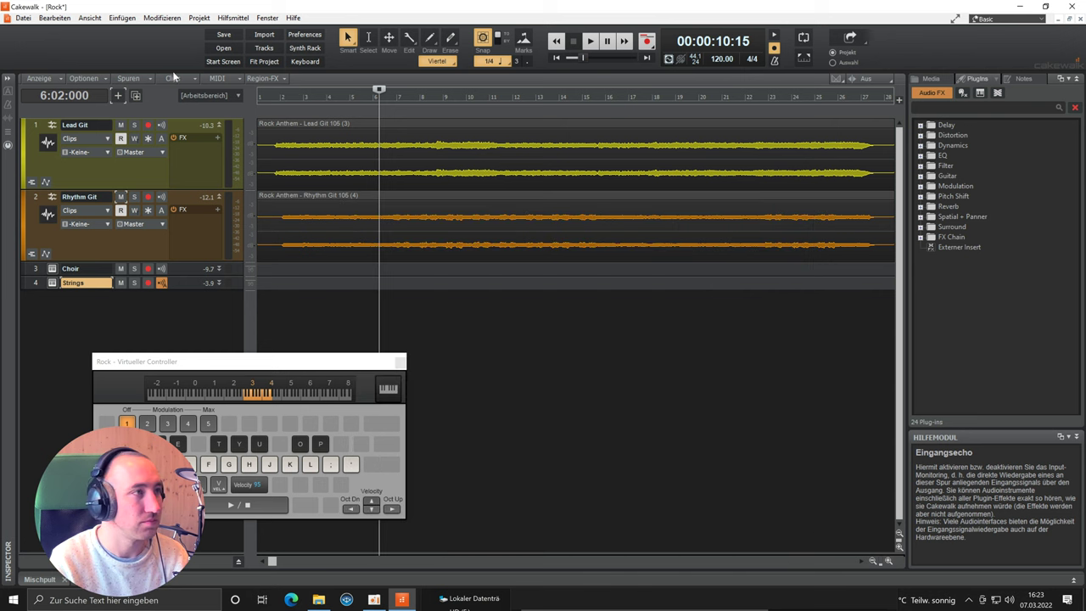
left_click(118, 95)
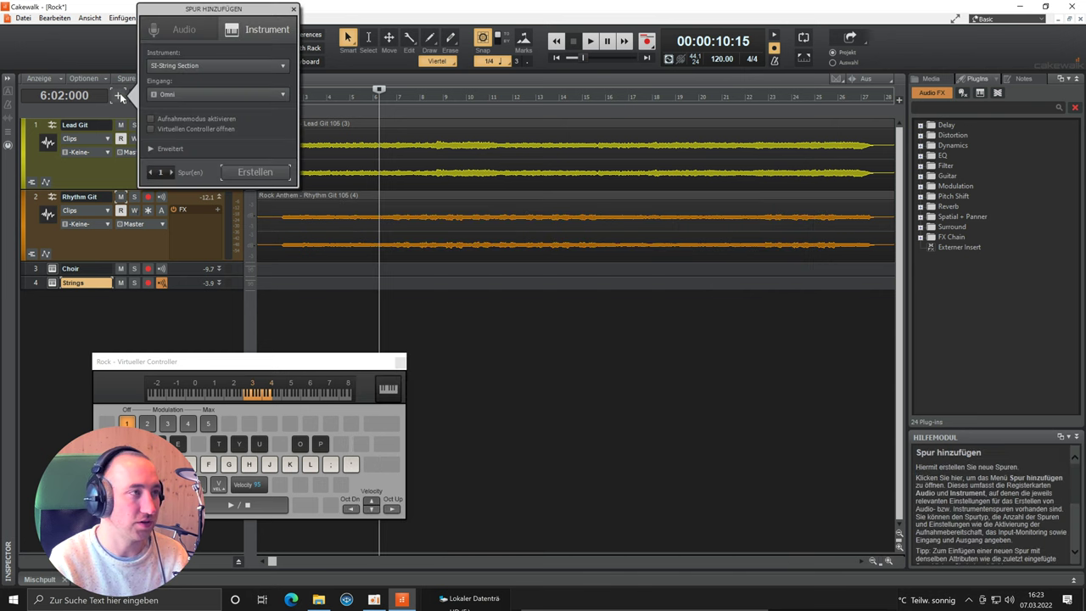
left_click(260, 65)
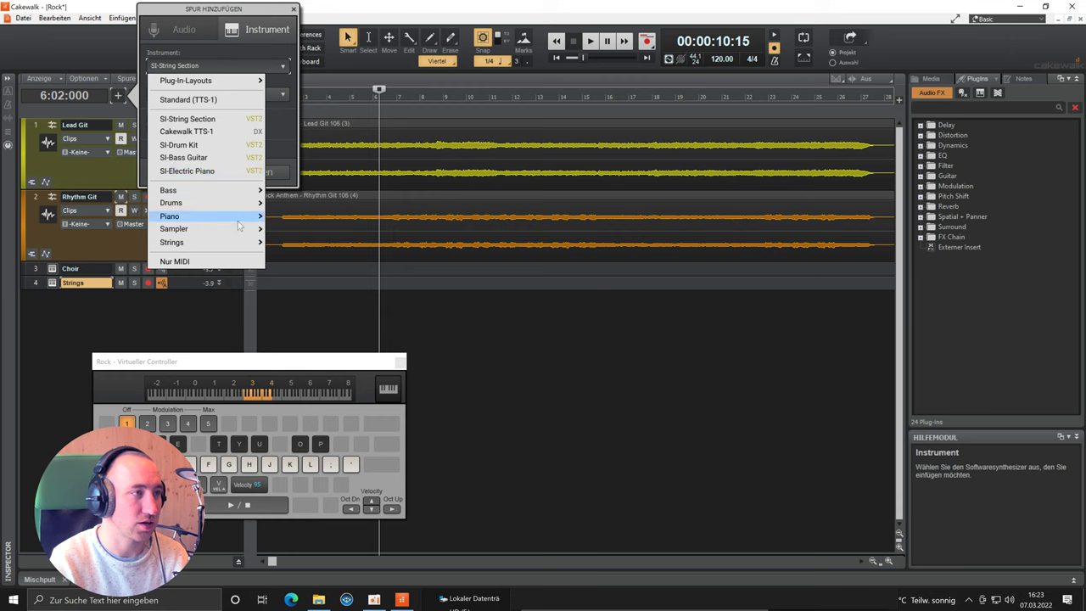
mouse_move(247, 192)
left_click(322, 189)
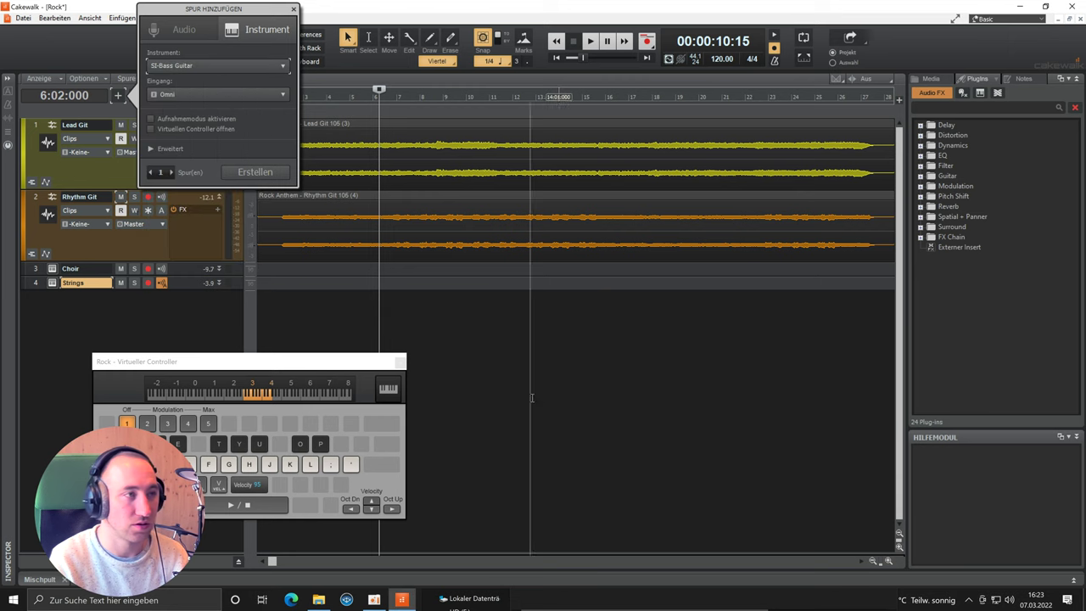
left_click(261, 174)
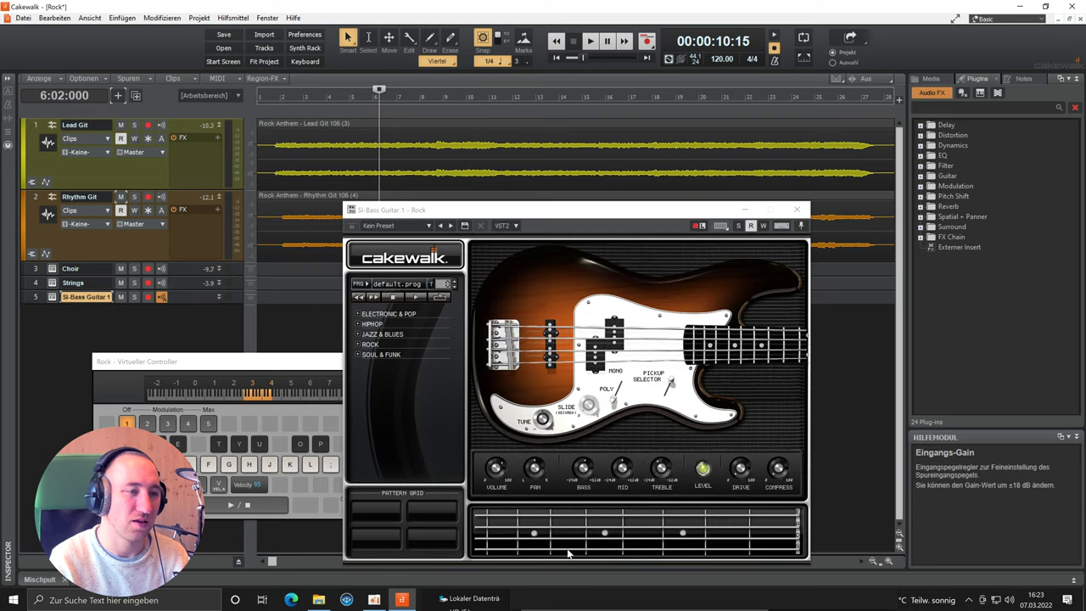
Play test notes on the SI-Bass Guitar's fretboard and browse its sound programs
left_click(563, 514)
left_click(636, 514)
left_click(687, 515)
left_click(760, 522)
left_click(594, 524)
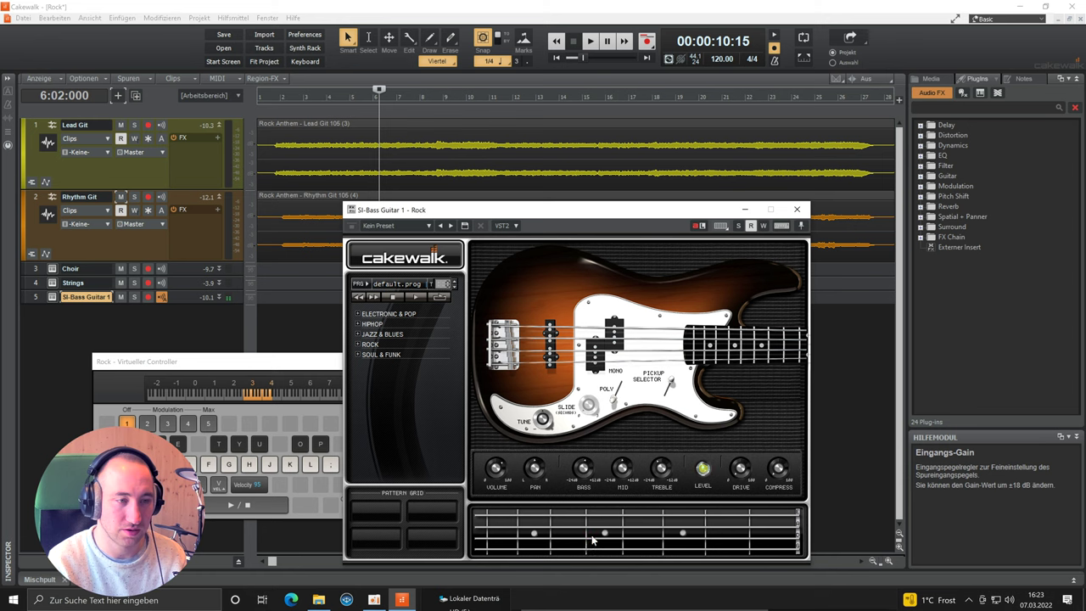
left_click(388, 283)
left_click(391, 314)
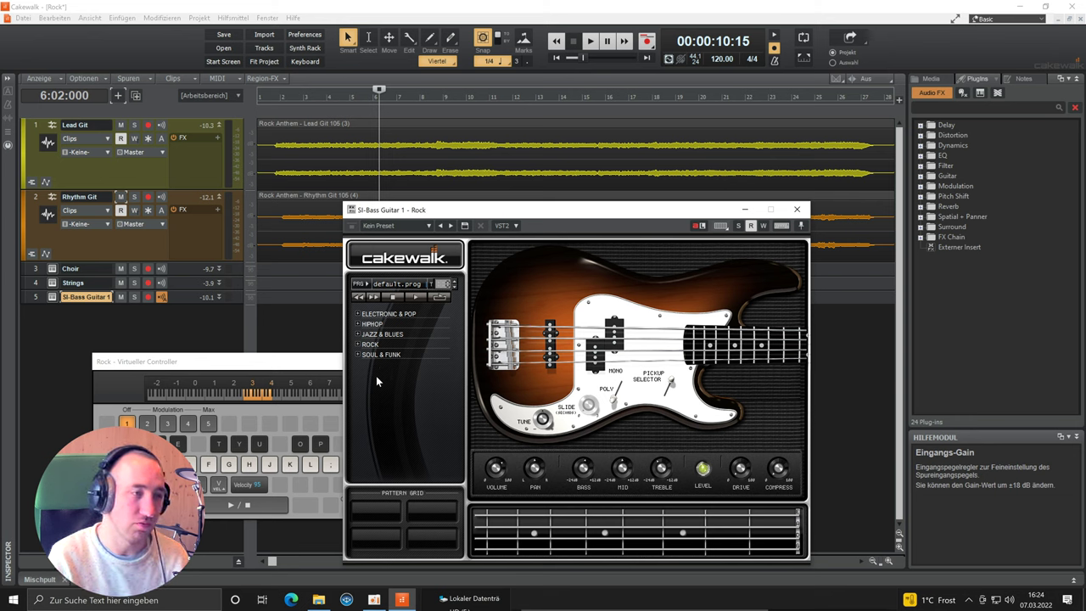
Load the Aggressive Pick program in SI-Bass Guitar and audition it on the virtual controller two octaves lower
left_click(397, 284)
left_click(410, 315)
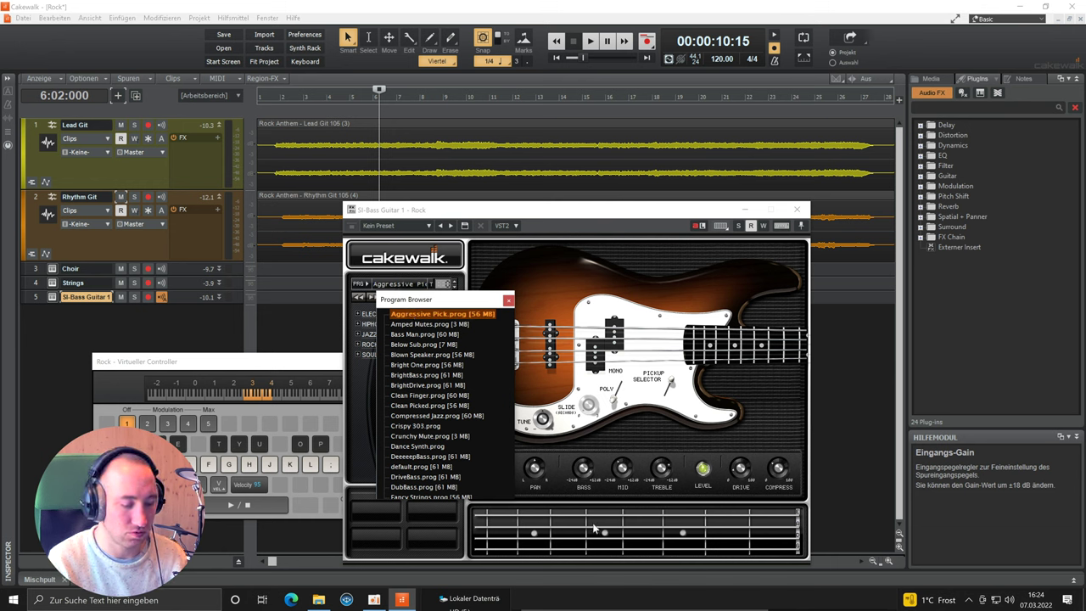
left_click_drag(228, 364, 212, 361)
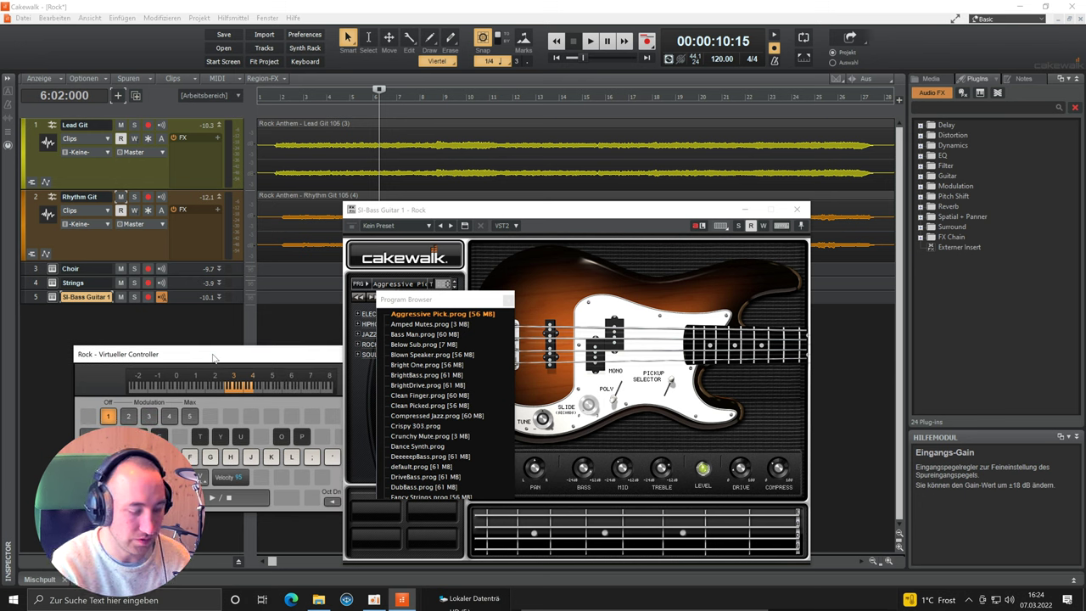
key("z")
key("z")
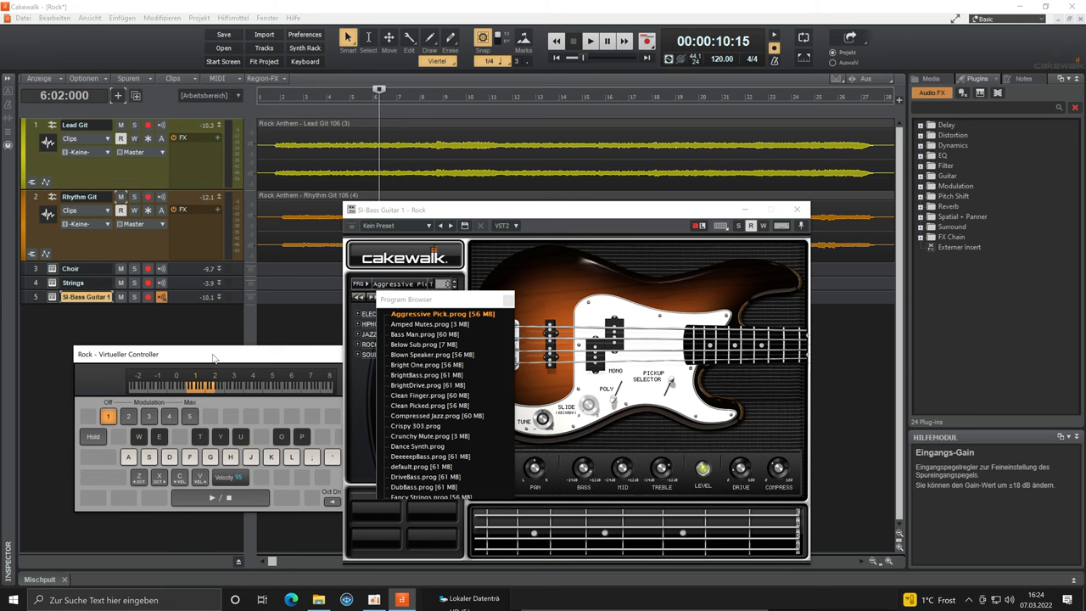
key("a")
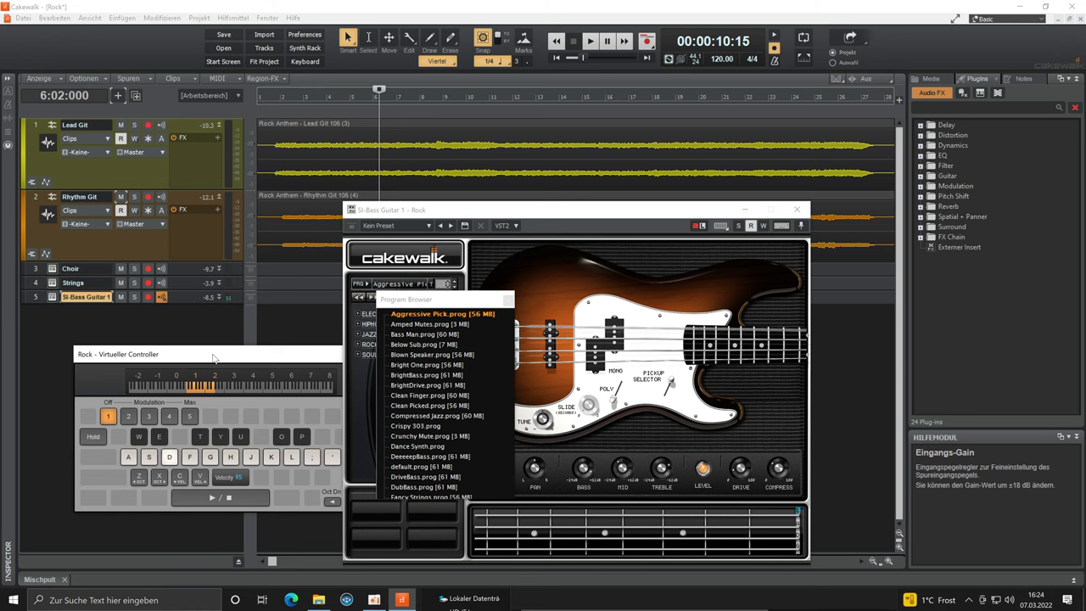
key("g")
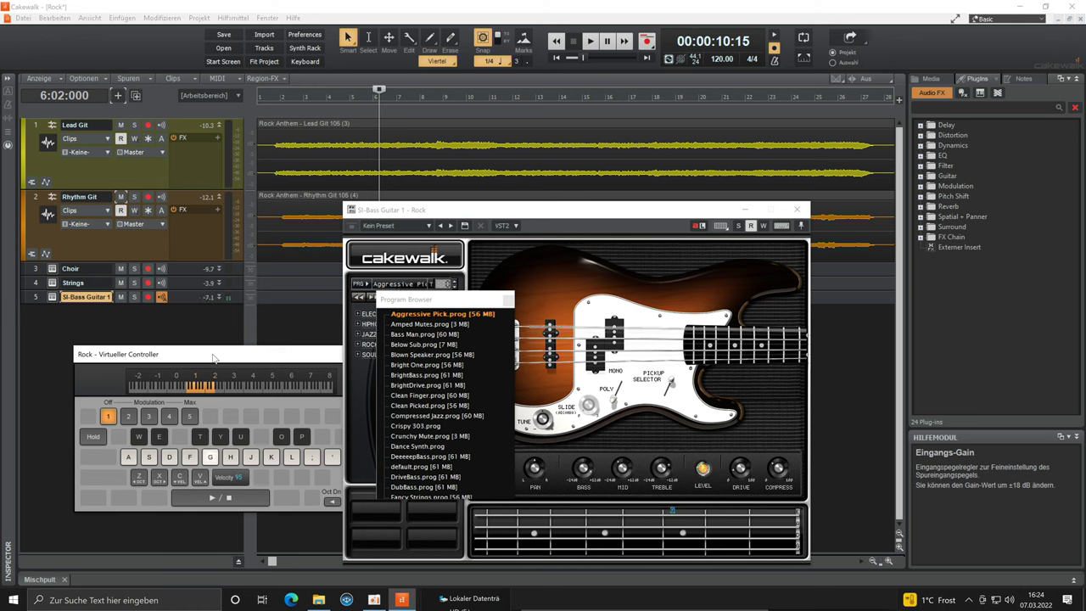
key("s")
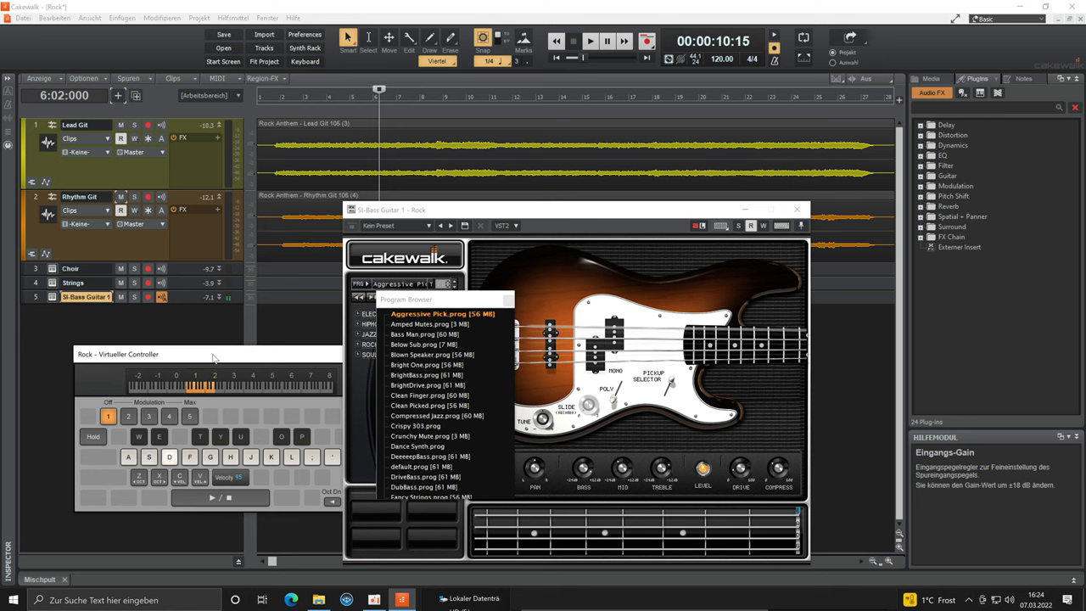
Rename the SI-Bass Guitar track as Bass and close its synth window
double_click(88, 297)
type("Bass")
key("Return")
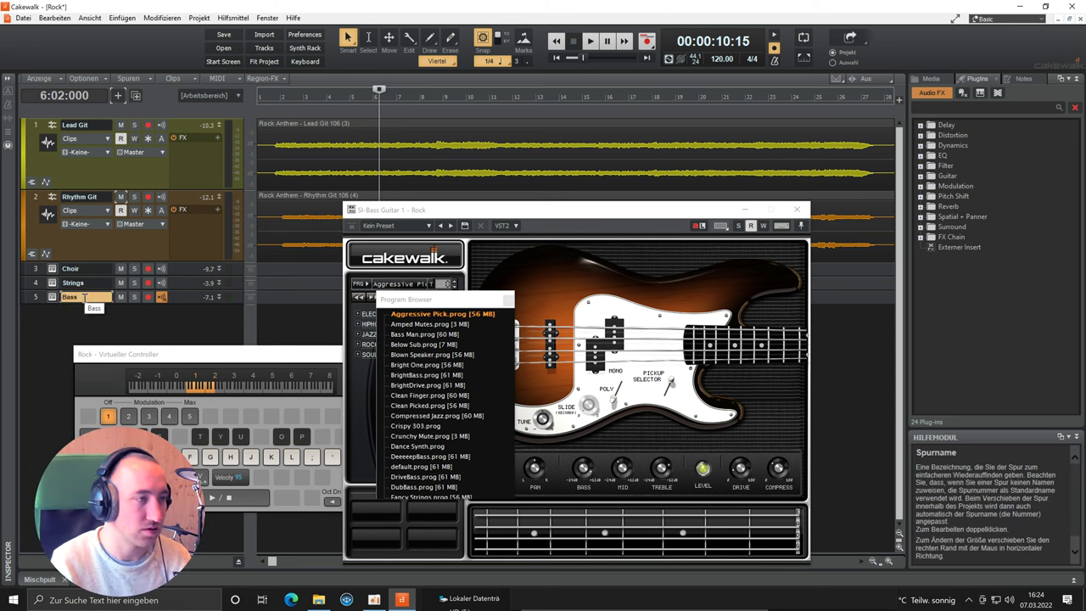
left_click(796, 209)
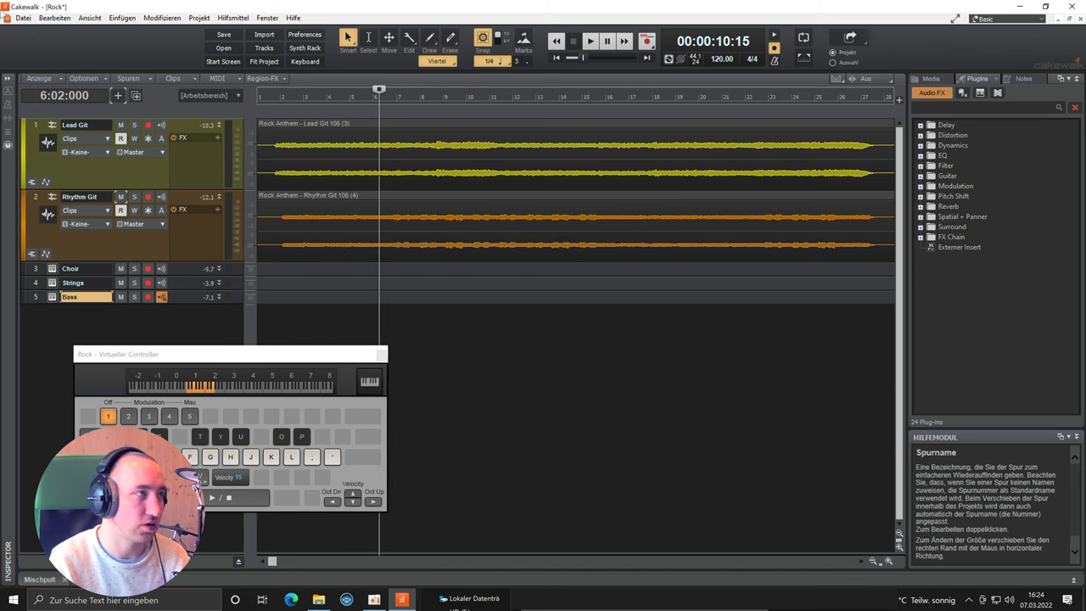
Add one instrument track using the SI-Drum Kit synth with Omni input
left_click(118, 95)
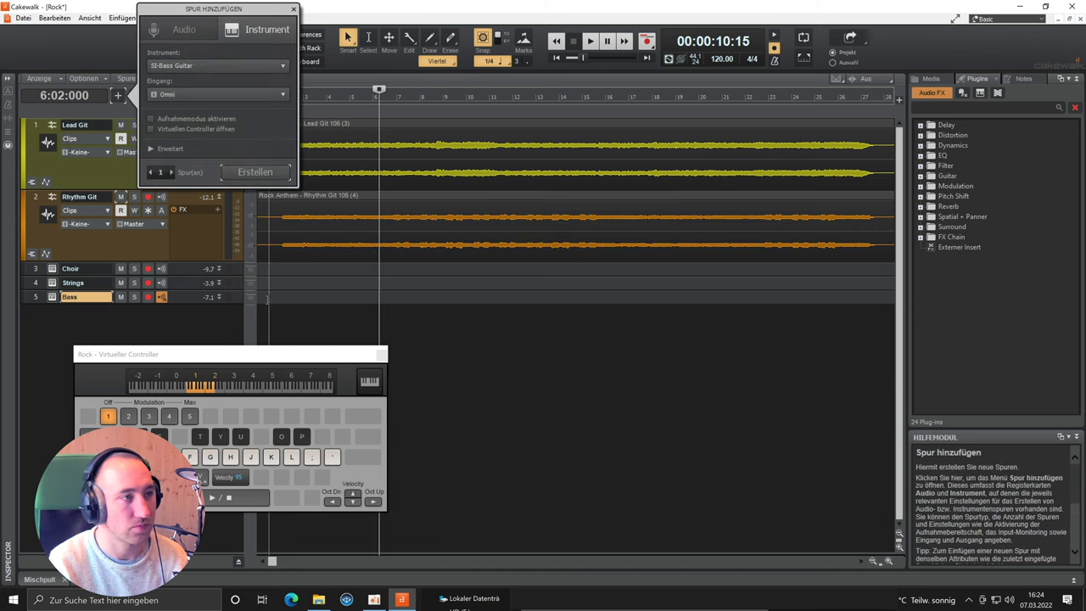
left_click(243, 65)
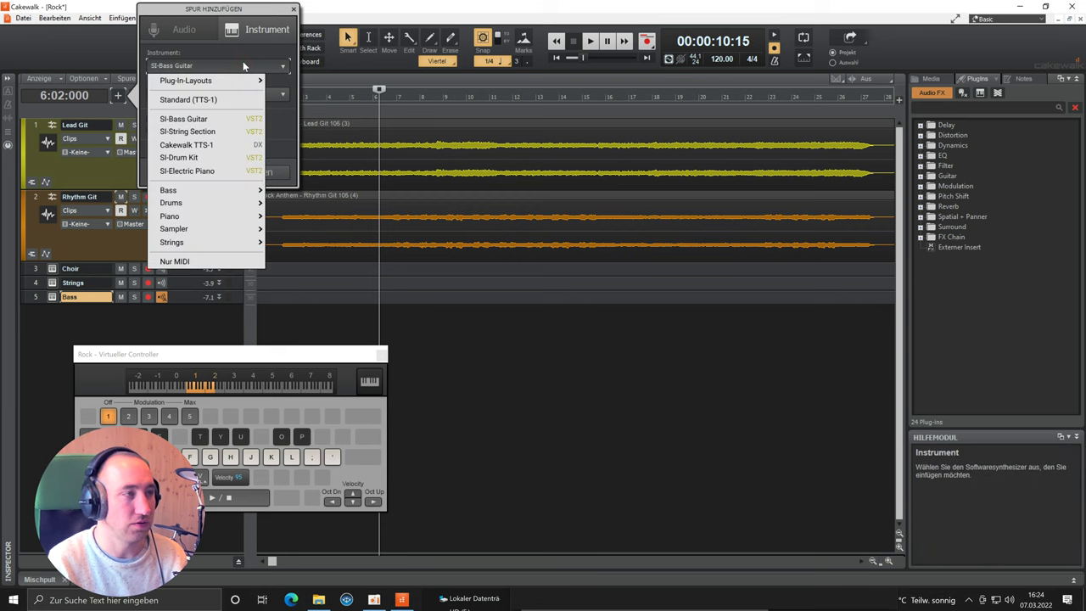
left_click(281, 202)
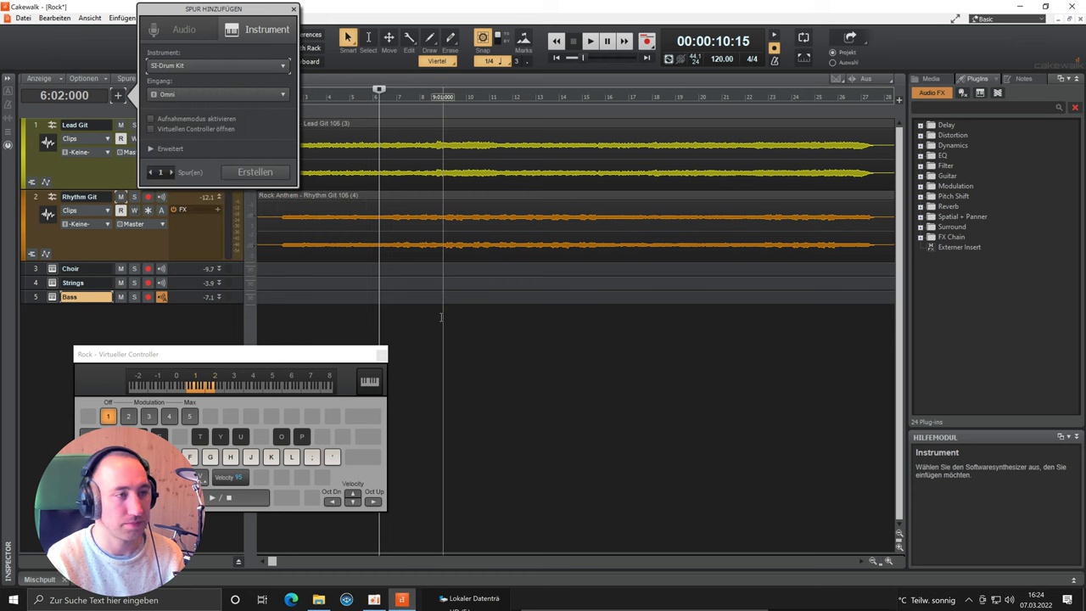
left_click(254, 171)
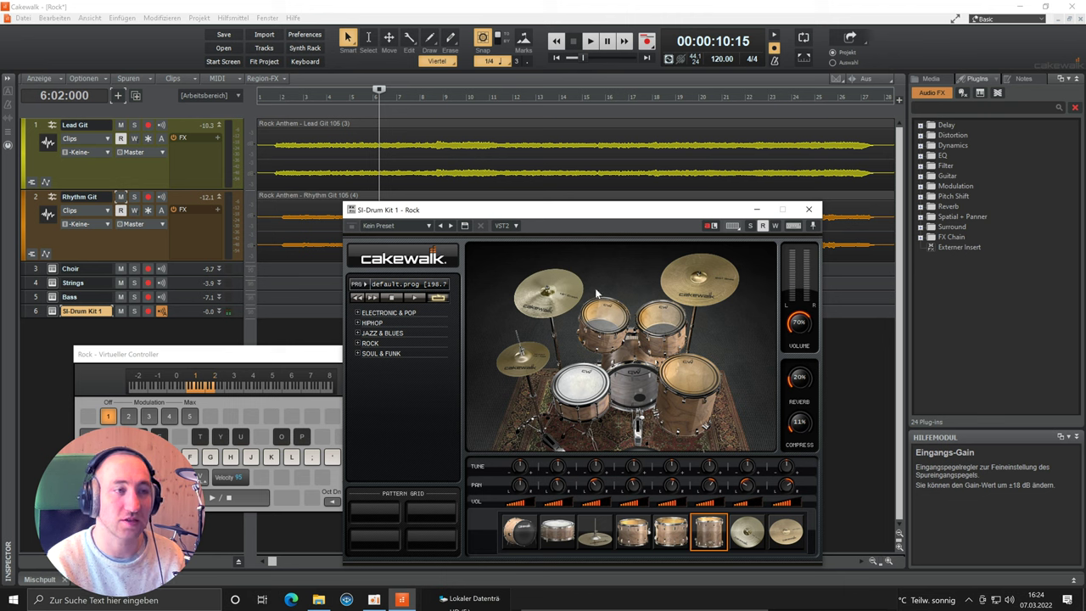
Play test hits on the drum kit's tom, kick drum and both large cymbals using the default program
left_click(616, 319)
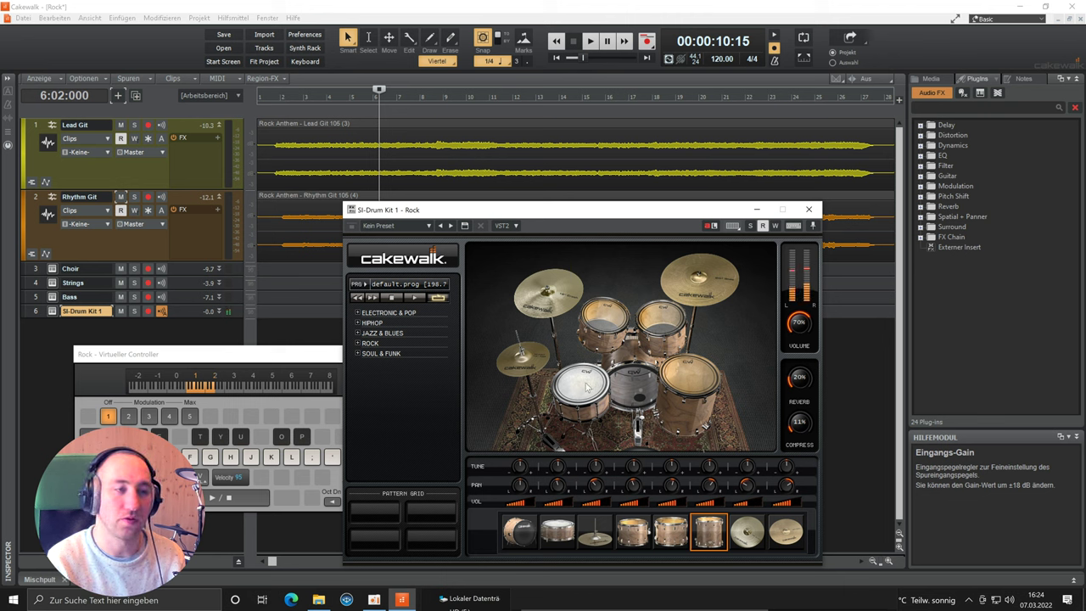
left_click(633, 382)
left_click(633, 381)
left_click(548, 292)
left_click(548, 293)
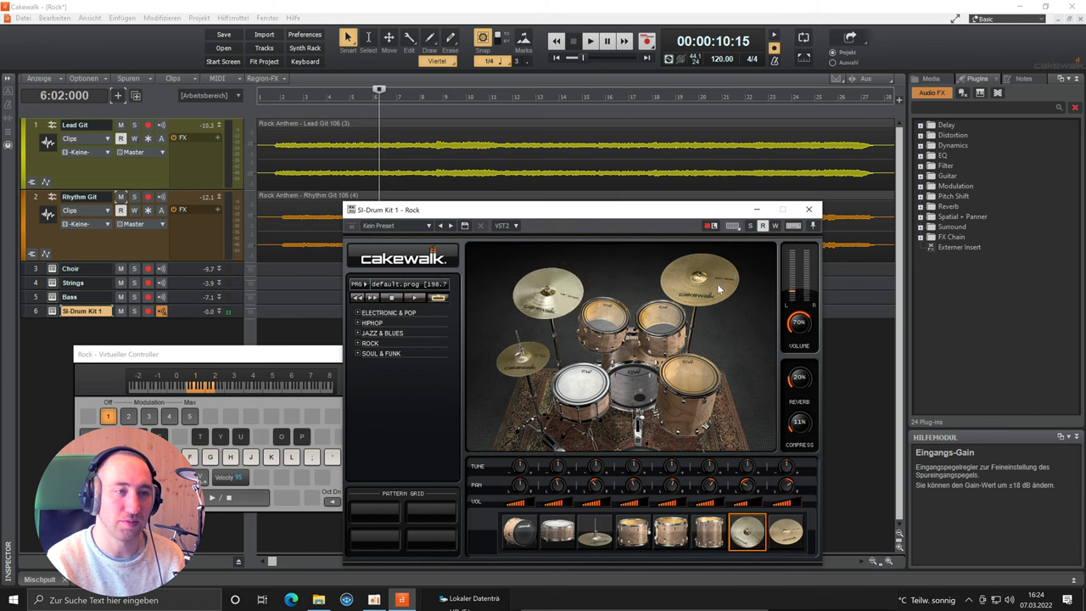
left_click(697, 280)
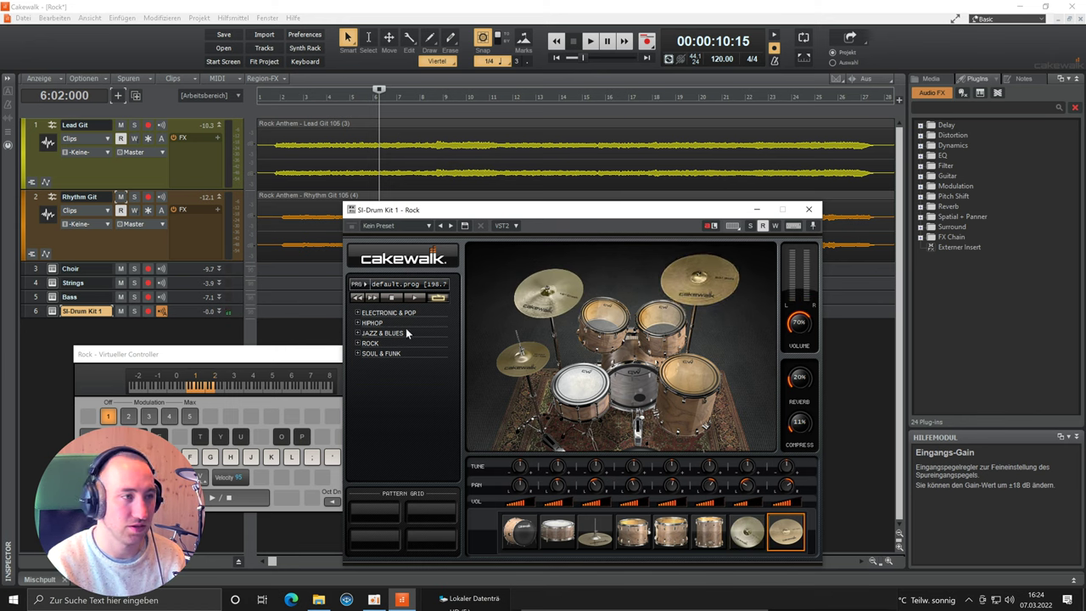
Load the Nice Studio Kit program in SI-Drum Kit and close the program browser
left_click(406, 286)
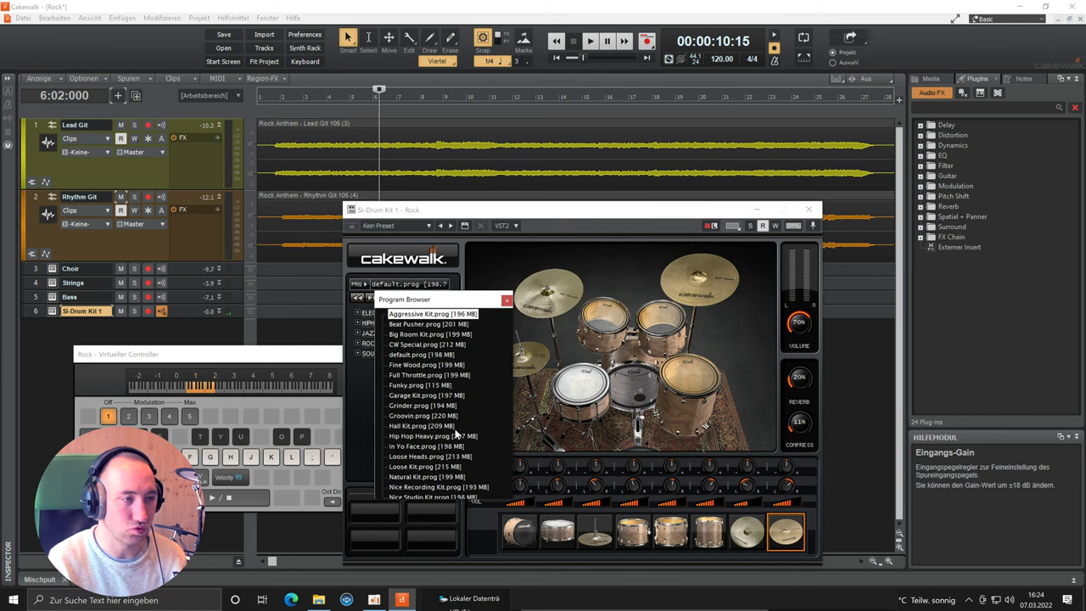
scroll(456, 433, "down", 3)
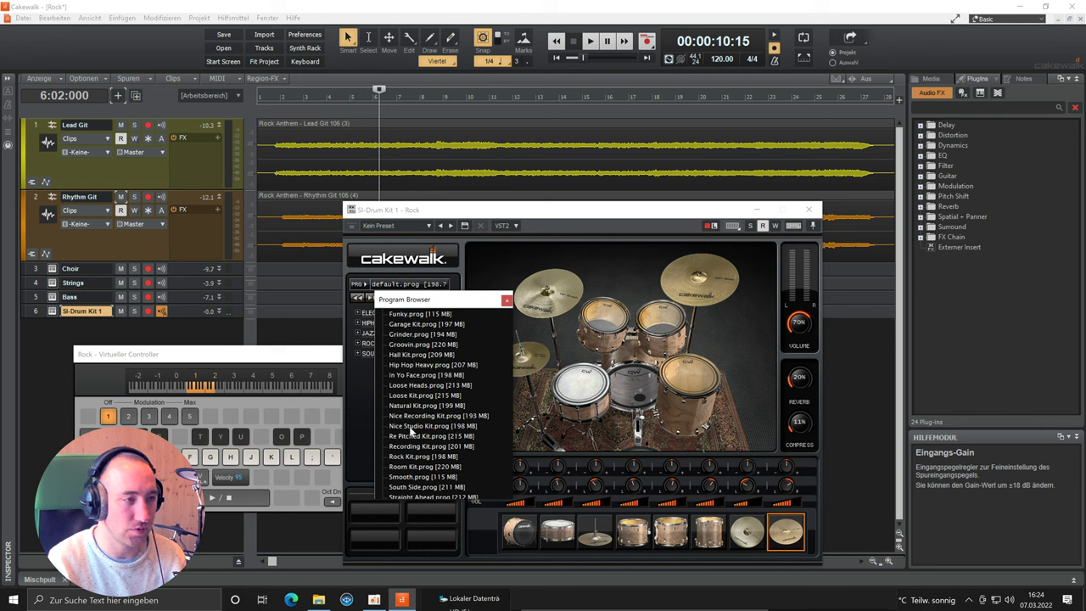
left_click(415, 426)
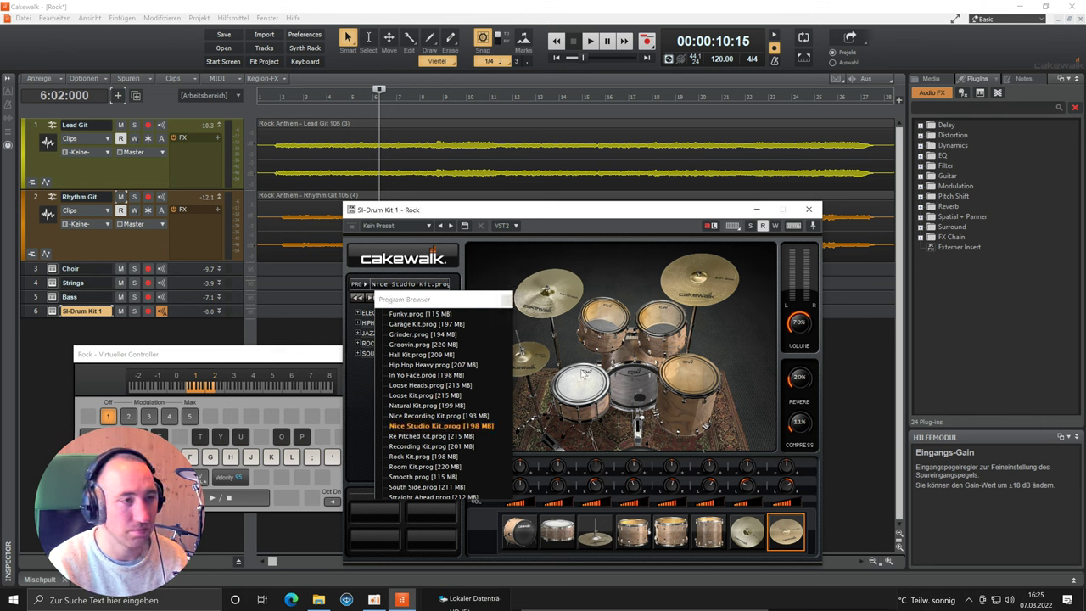
left_click(504, 305)
Play test hits on the toms, snare and kick drum with the Nice Studio Kit program
left_click(604, 316)
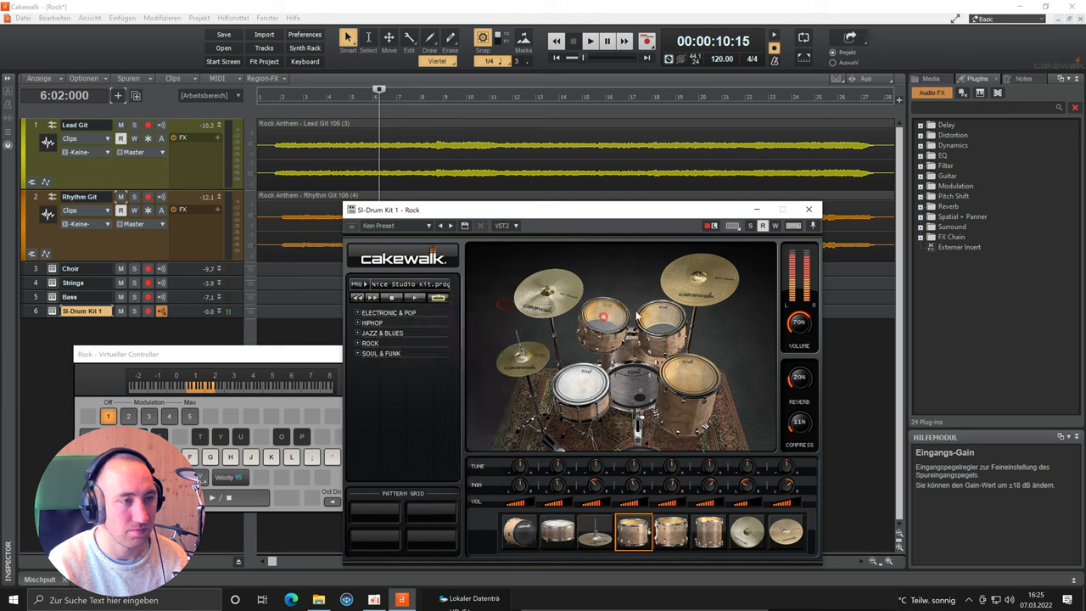
left_click(662, 320)
left_click(689, 374)
left_click(577, 389)
left_click(637, 416)
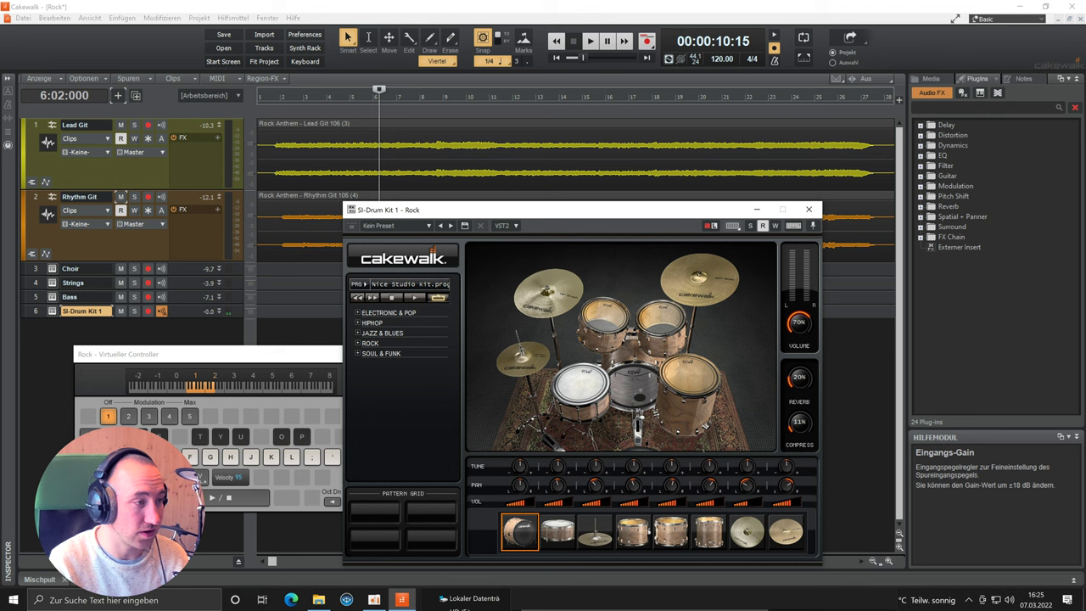
Audition the Nice Studio Kit drum sounds from the virtual controller, playing single notes and a short A and T pattern
left_click(130, 456)
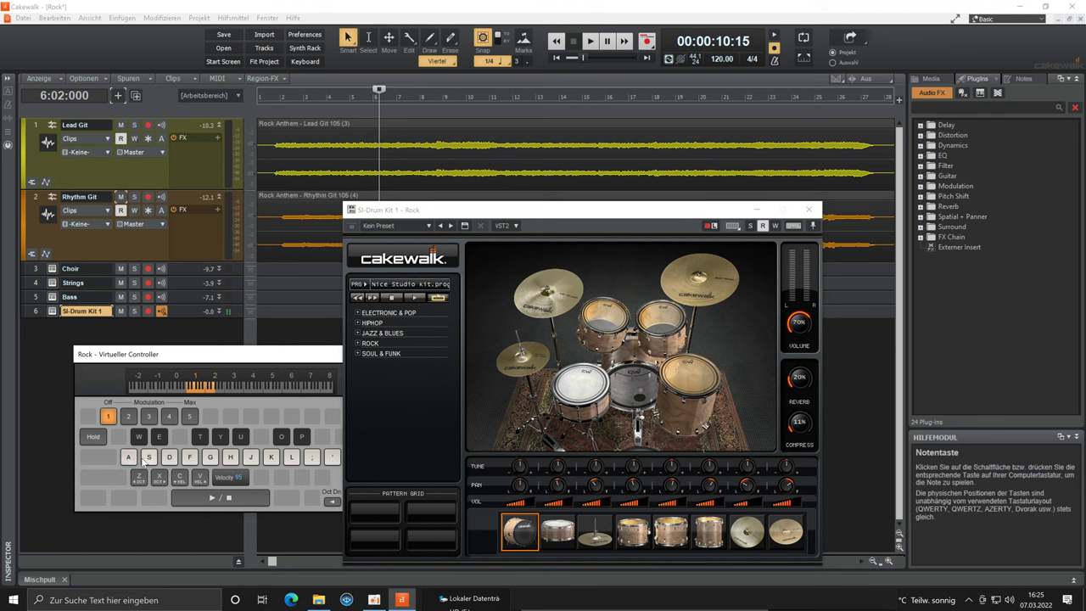
left_click(144, 460)
left_click(147, 460)
left_click(150, 459)
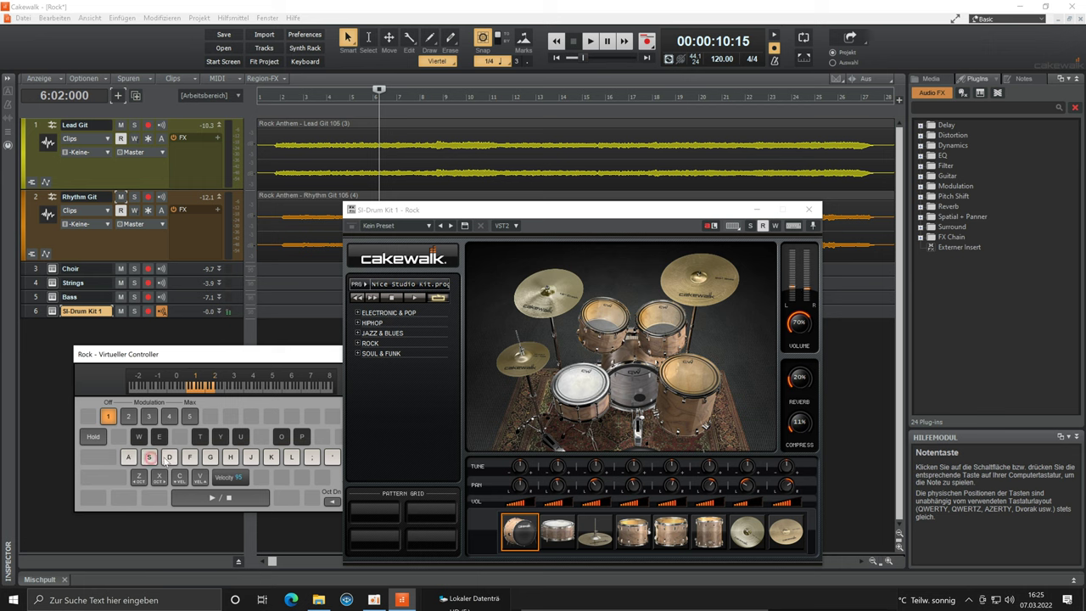
left_click(218, 438)
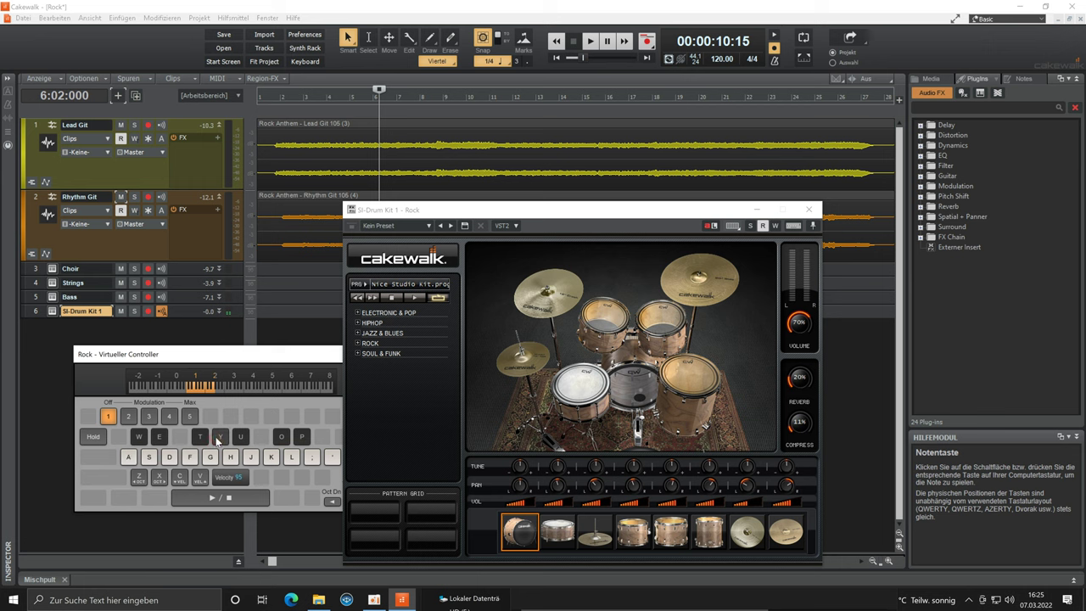
left_click(218, 438)
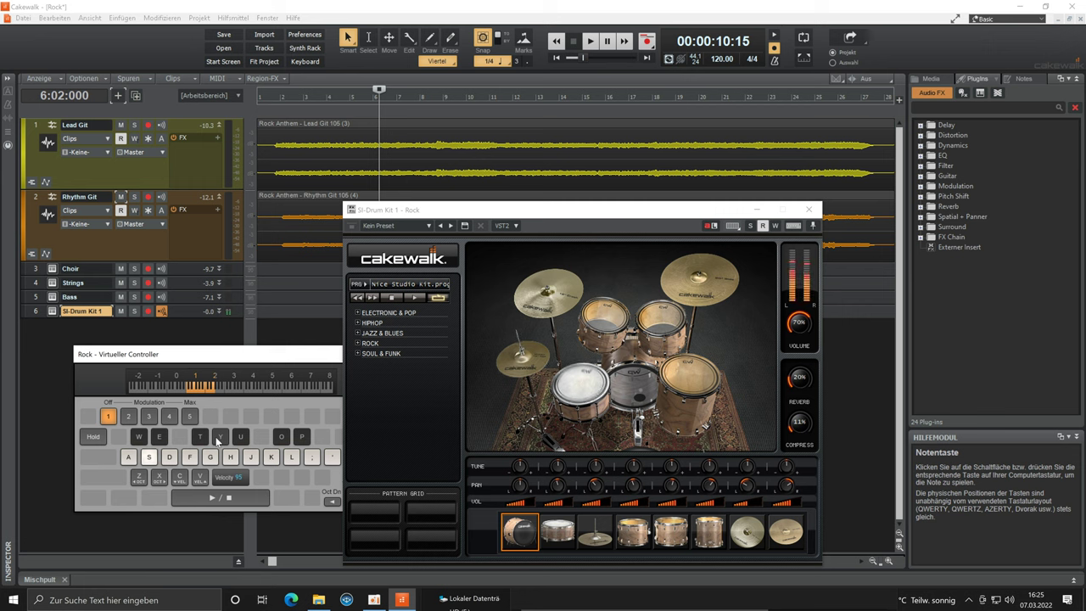
left_click(218, 438)
key("a")
key("t")
key("a")
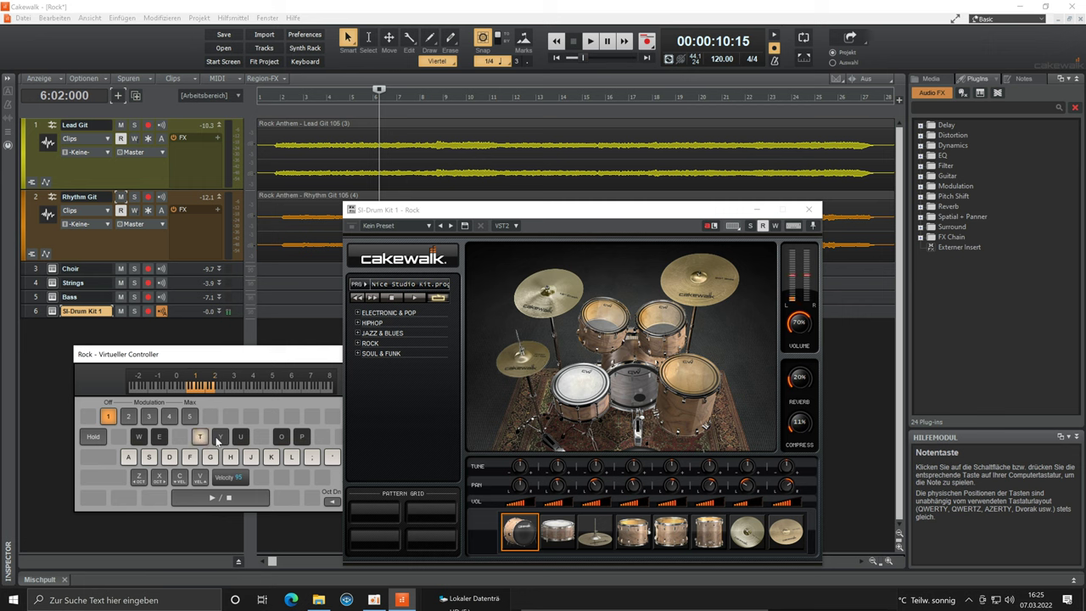
key("a")
key("t")
key("t")
key("a")
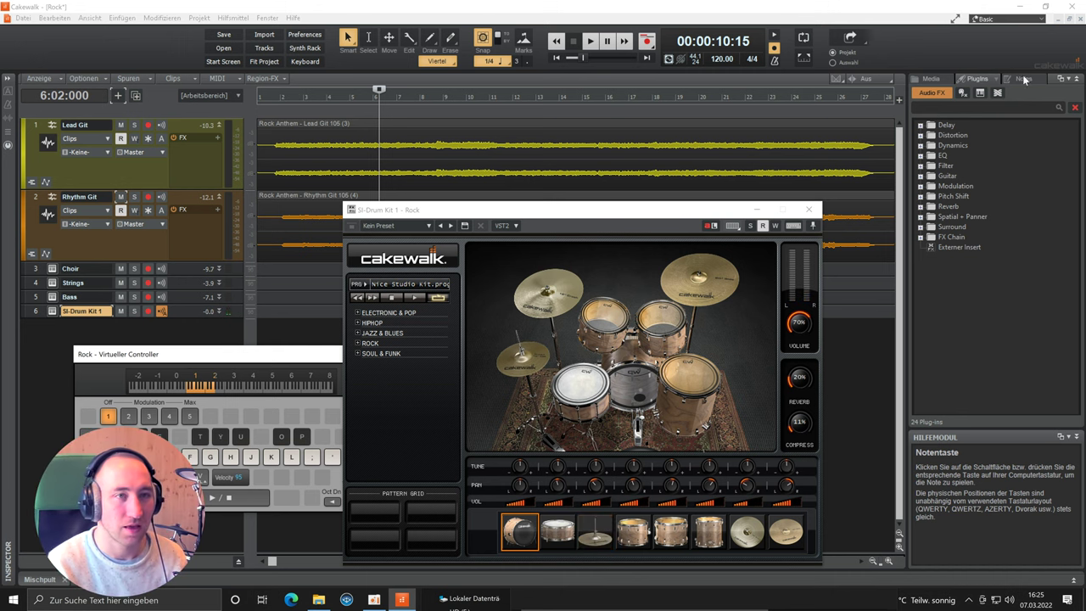
Close the SI-Drum Kit window and rename its track as Drums
left_click(808, 210)
double_click(95, 310)
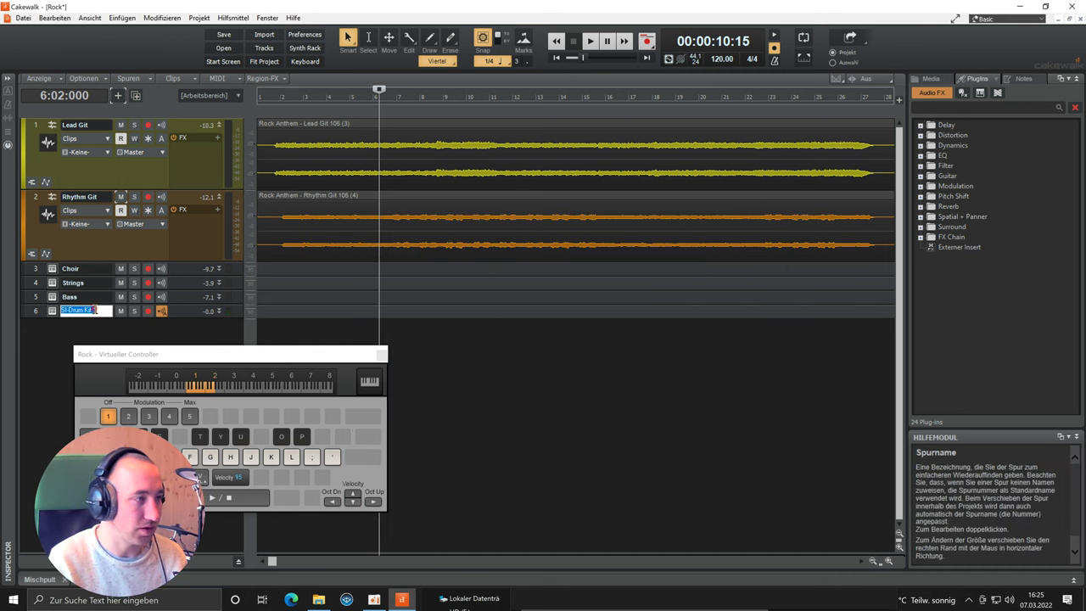
type("Drums")
key("Return")
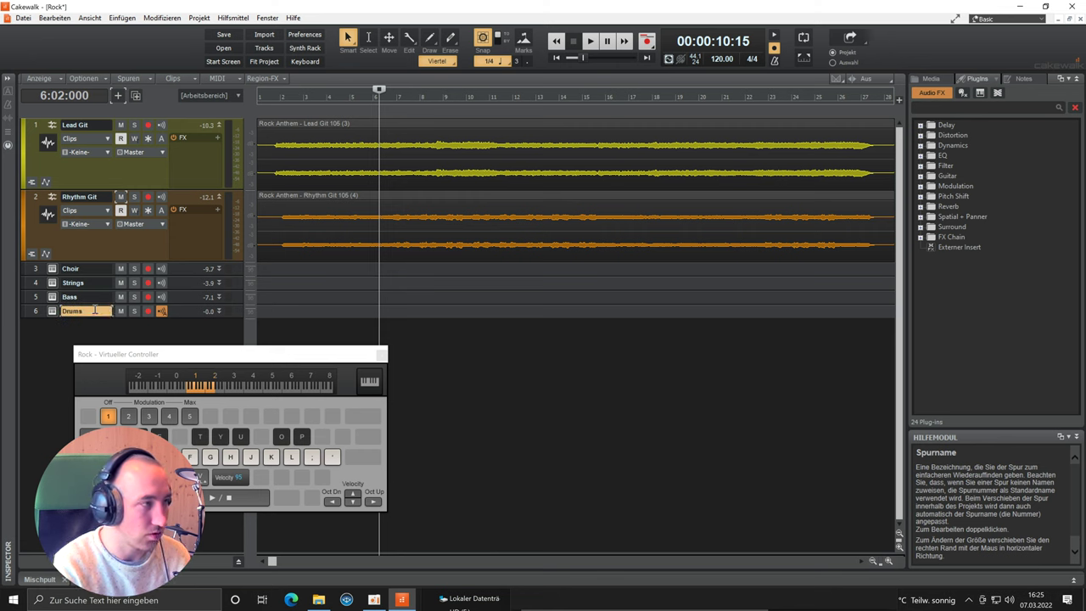